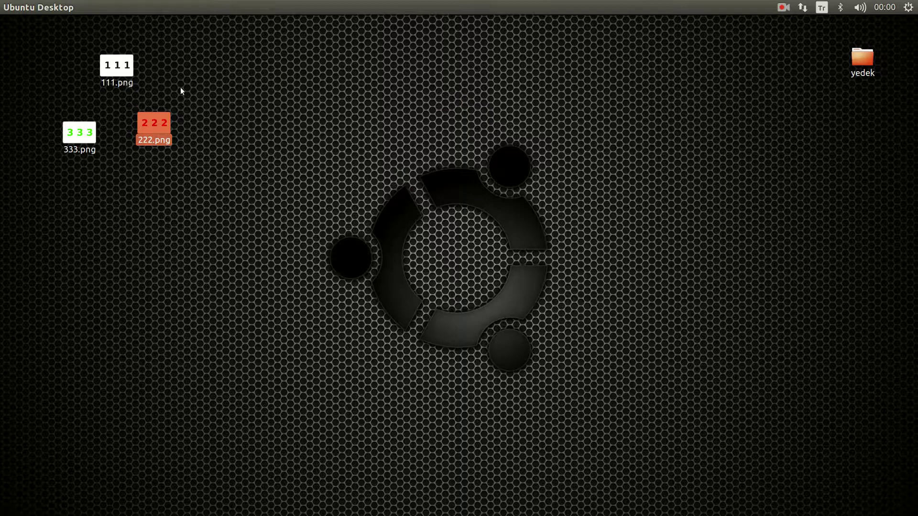
# Preview the 111, 222 and 333 images on the desktop, then bring up GIMP's File menu.
pyautogui.click(172, 85)
pyautogui.doubleClick(125, 72)
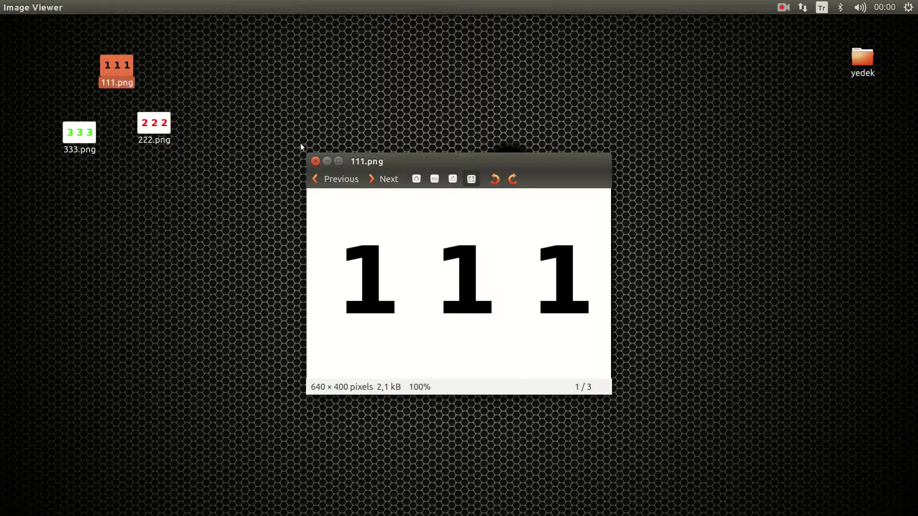
pyautogui.click(315, 162)
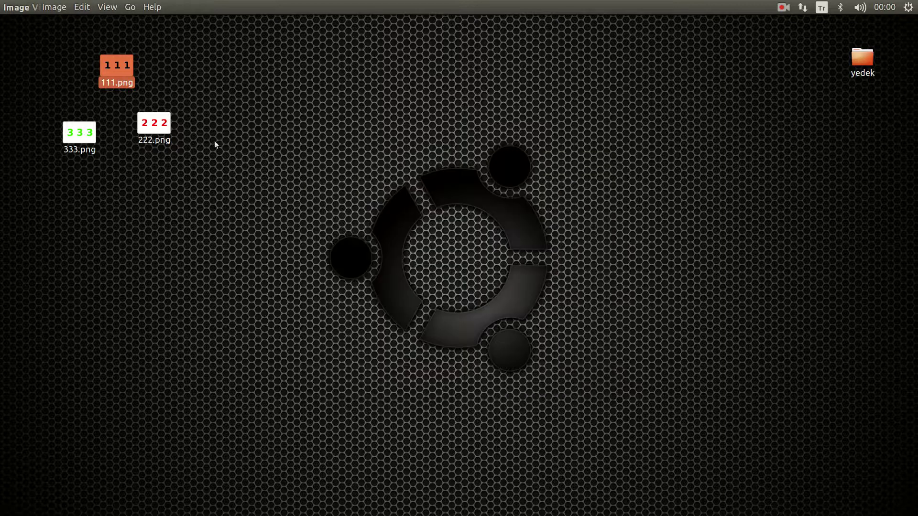
pyautogui.doubleClick(153, 126)
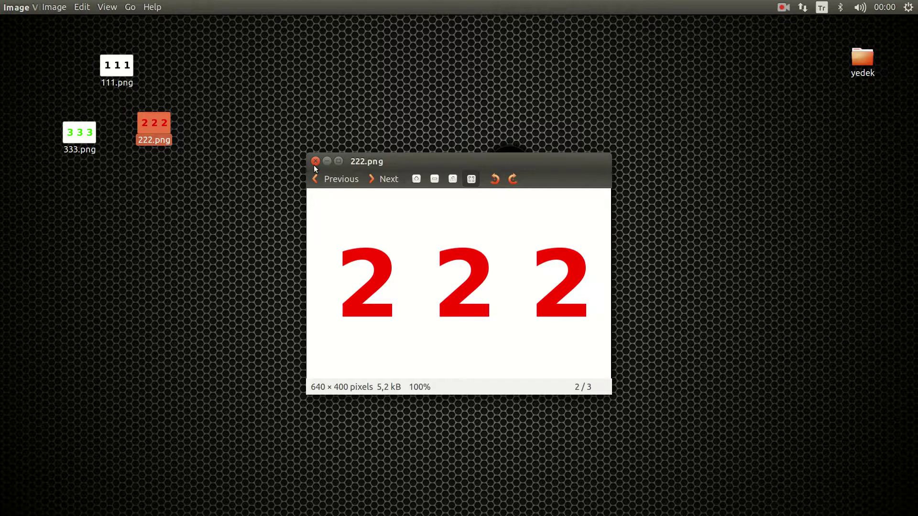
pyautogui.click(315, 161)
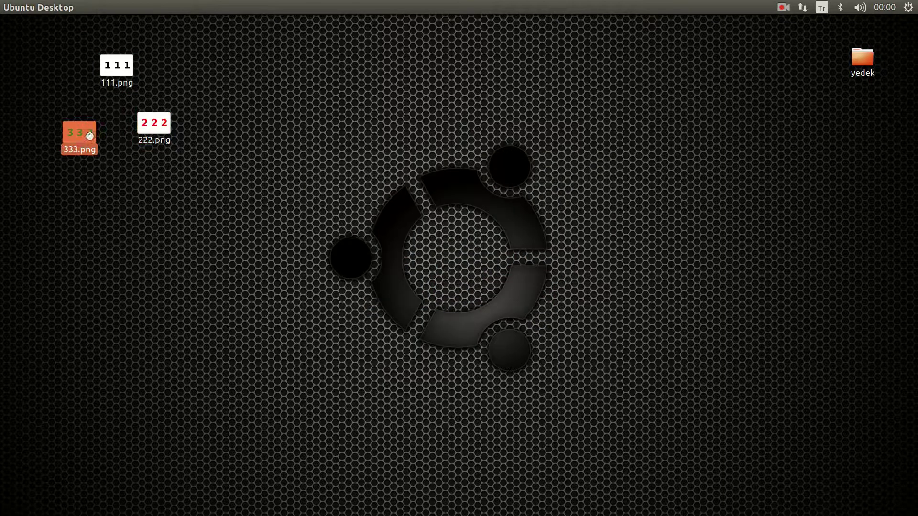
pyautogui.doubleClick(90, 136)
pyautogui.click(315, 161)
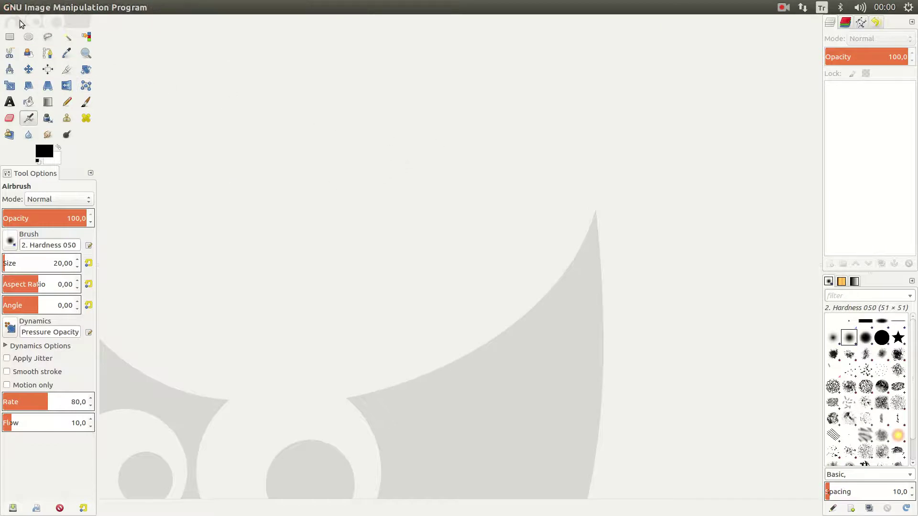
pyautogui.click(50, 6)
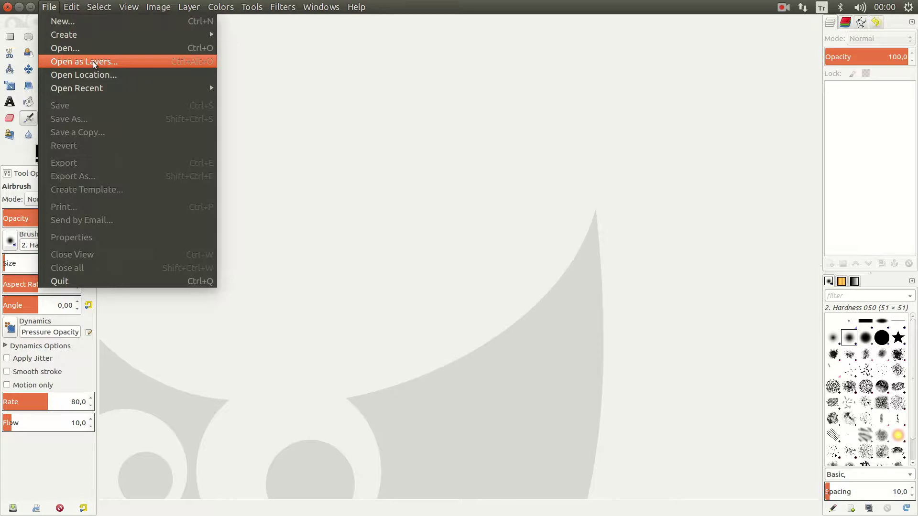
# Open 111.png, 222.png and 333.png from Recently Used as layers of one 640x400 image.
pyautogui.click(96, 61)
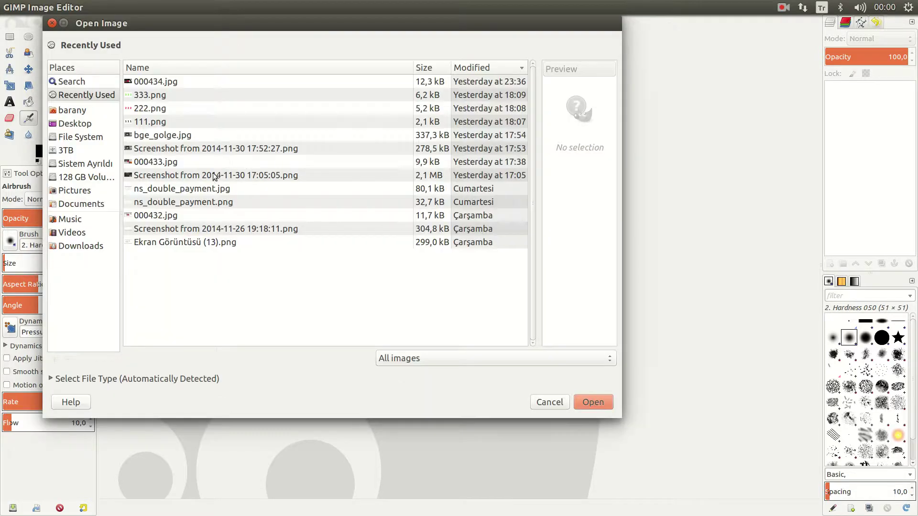
pyautogui.click(151, 122)
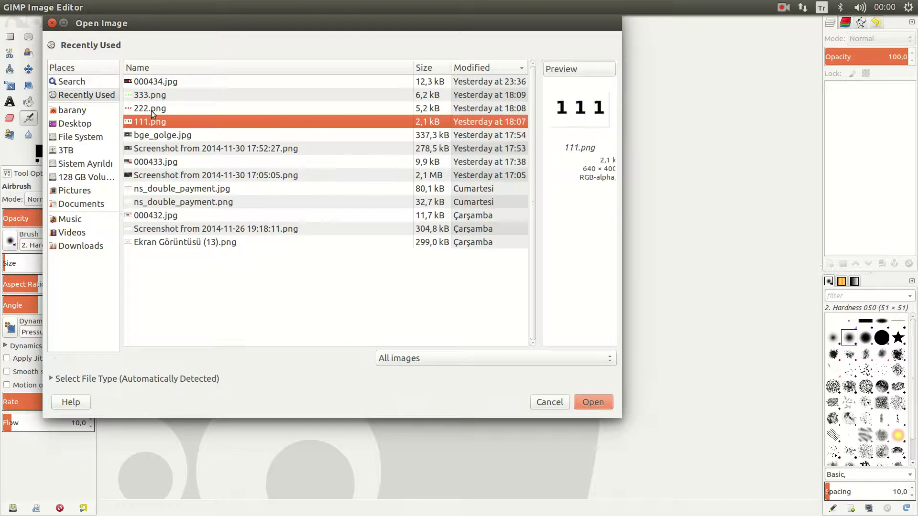
pyautogui.keyDown('shift'); pyautogui.click(156, 96); pyautogui.keyUp('shift')
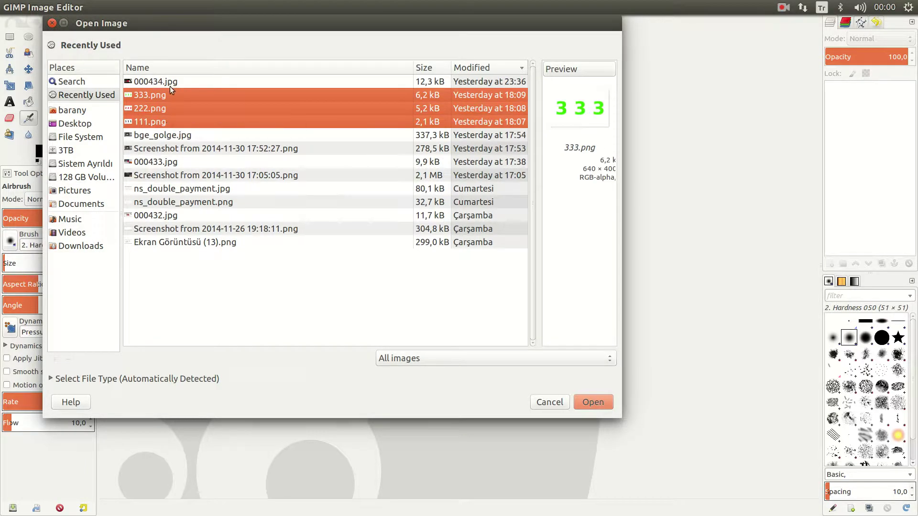
pyautogui.click(597, 400)
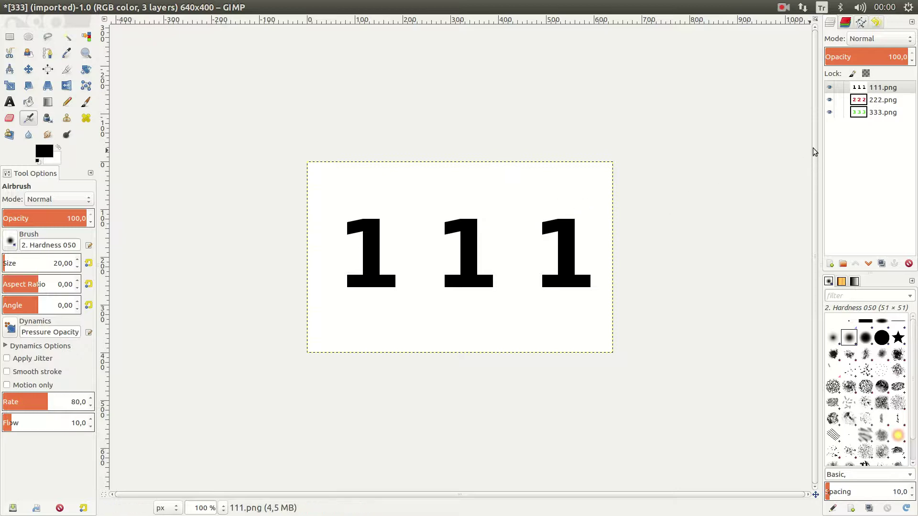
# Drag the right dock's divider leftward to widen the Layers and Brushes panels.
pyautogui.moveTo(822, 148); pyautogui.dragTo(808, 148)
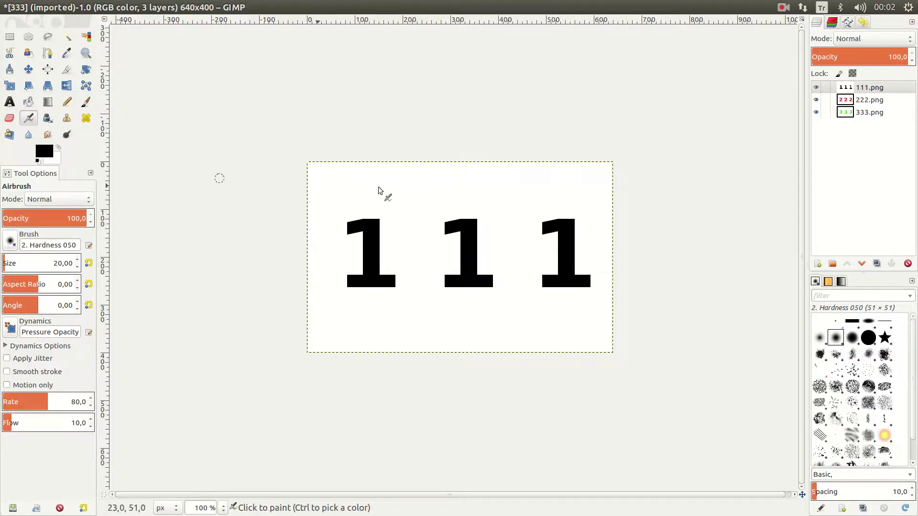
# Scale the 111.png layer to 255 px wide by 400 px high, then make 222.png active.
pyautogui.click(869, 87)
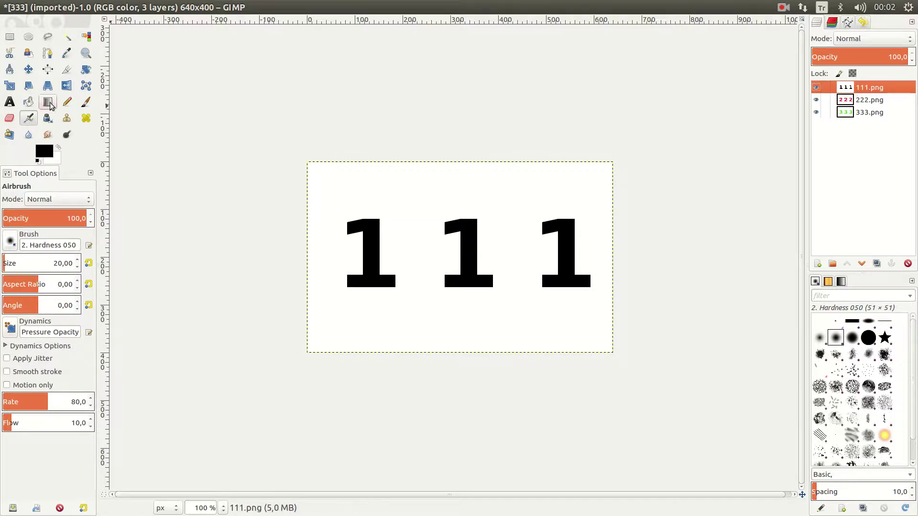
pyautogui.click(10, 86)
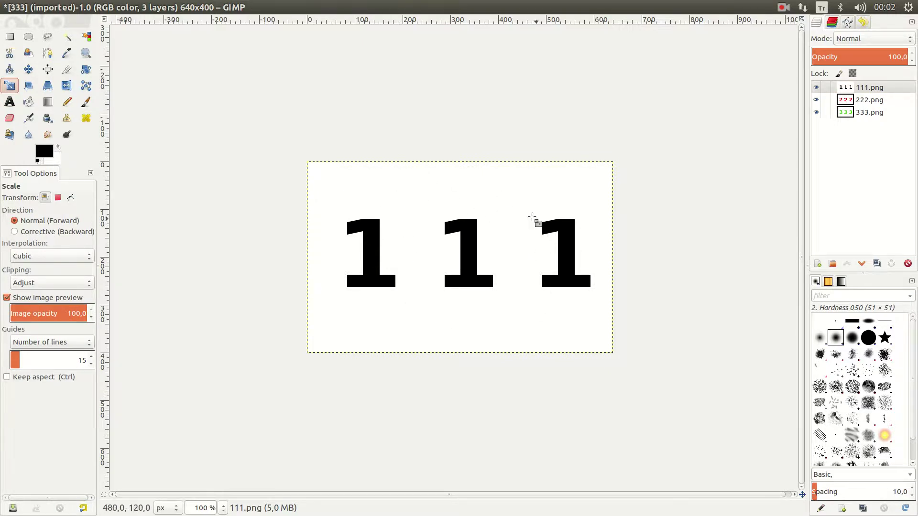
pyautogui.click(513, 212)
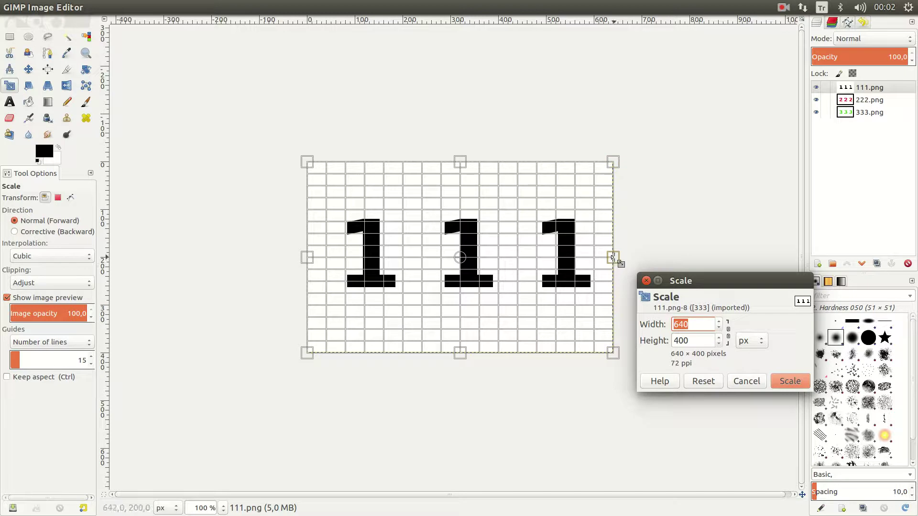
pyautogui.moveTo(613, 257); pyautogui.dragTo(457, 266)
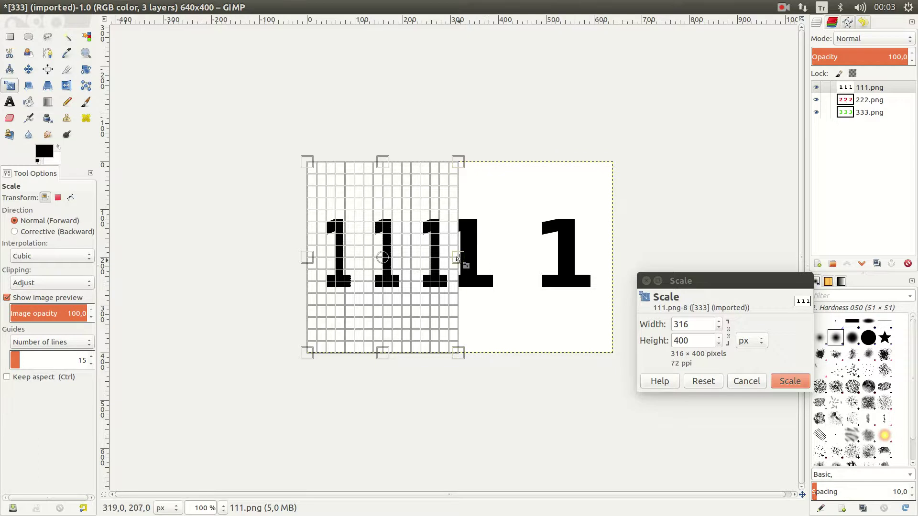
pyautogui.moveTo(457, 256); pyautogui.dragTo(442, 257)
pyautogui.moveTo(379, 261); pyautogui.dragTo(429, 263)
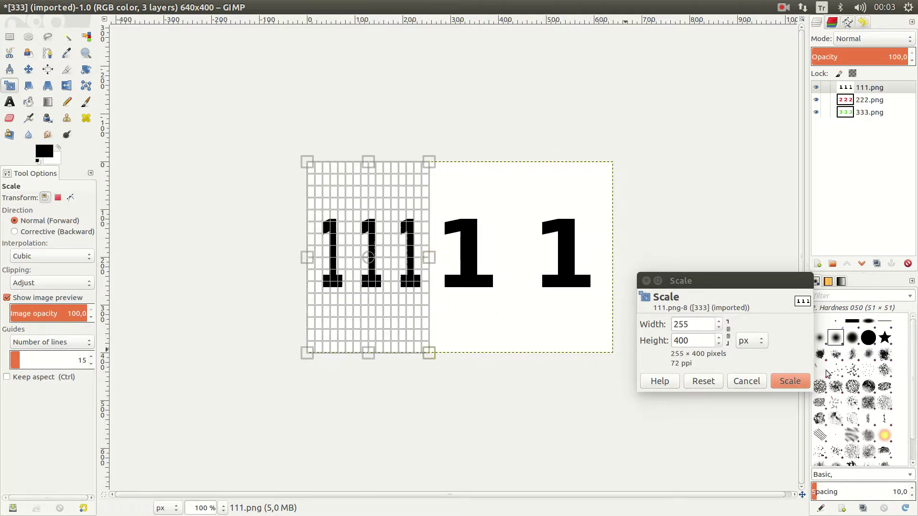
pyautogui.click(790, 381)
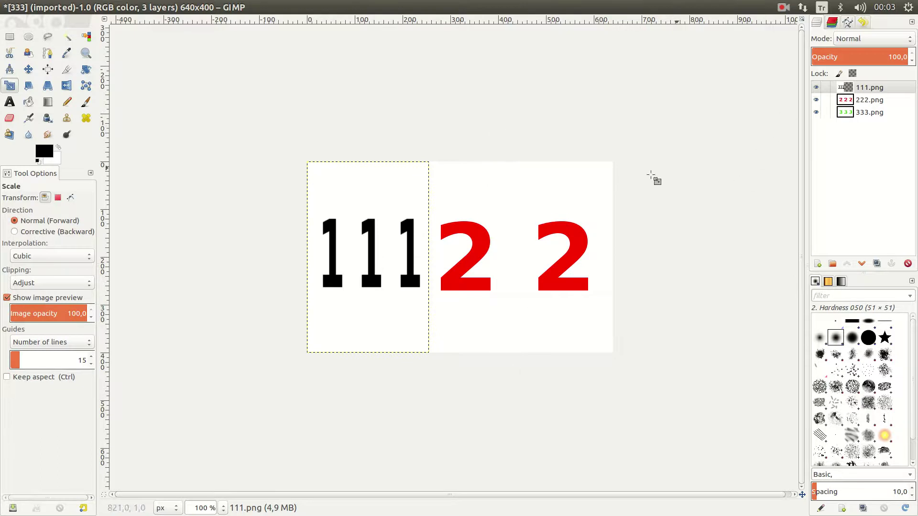
pyautogui.click(873, 105)
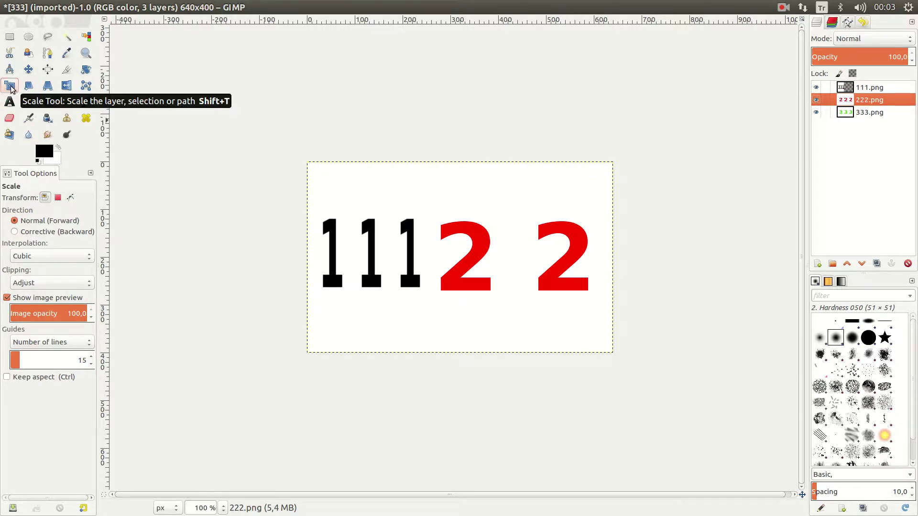
pyautogui.click(11, 87)
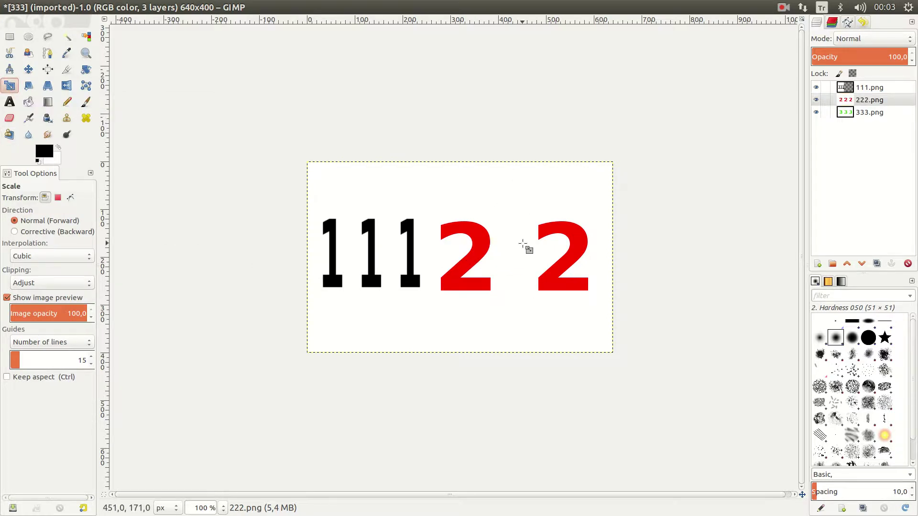
pyautogui.click(522, 245)
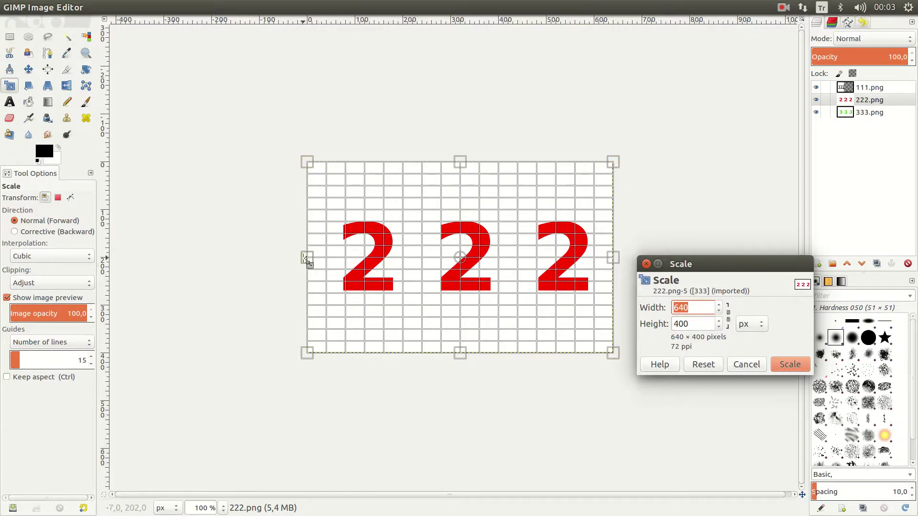
pyautogui.moveTo(305, 258)
pyautogui.mouseDown()
pyautogui.moveTo(539, 266)
pyautogui.moveTo(542, 258)
pyautogui.mouseUp()
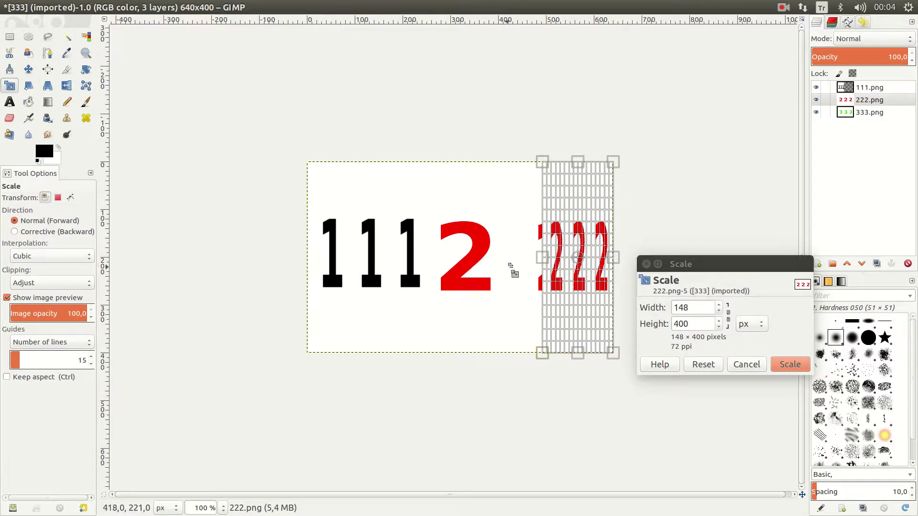
pyautogui.click(789, 366)
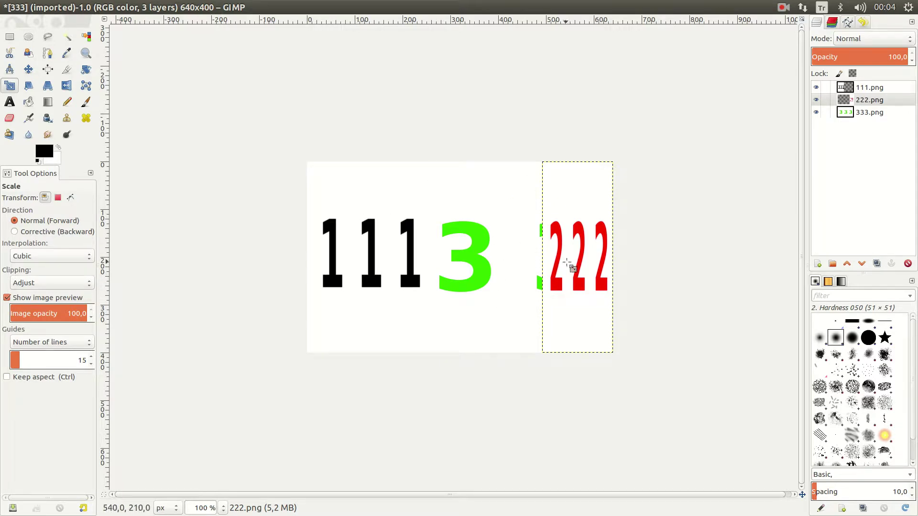
# Undo the scaling of the 222 and 111 layers.
pyautogui.hotkey('ctrl', 'z')
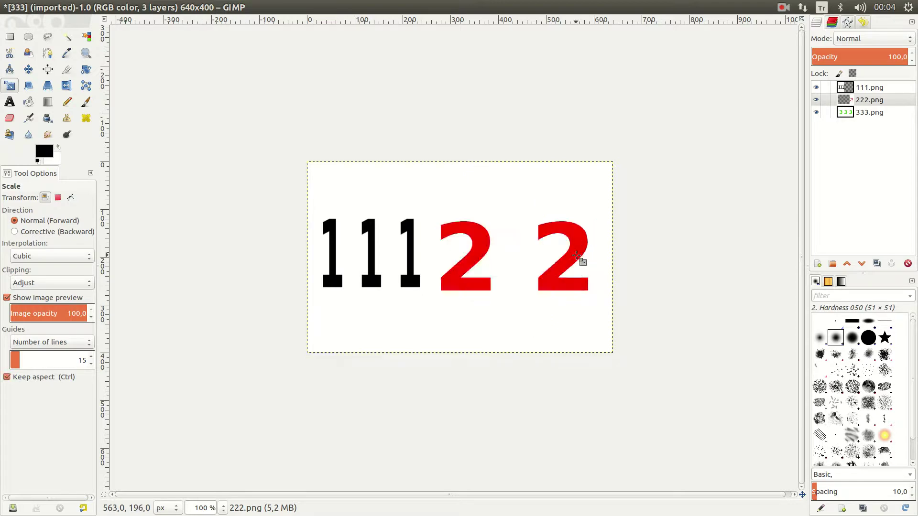
pyautogui.hotkey('ctrl', 'z')
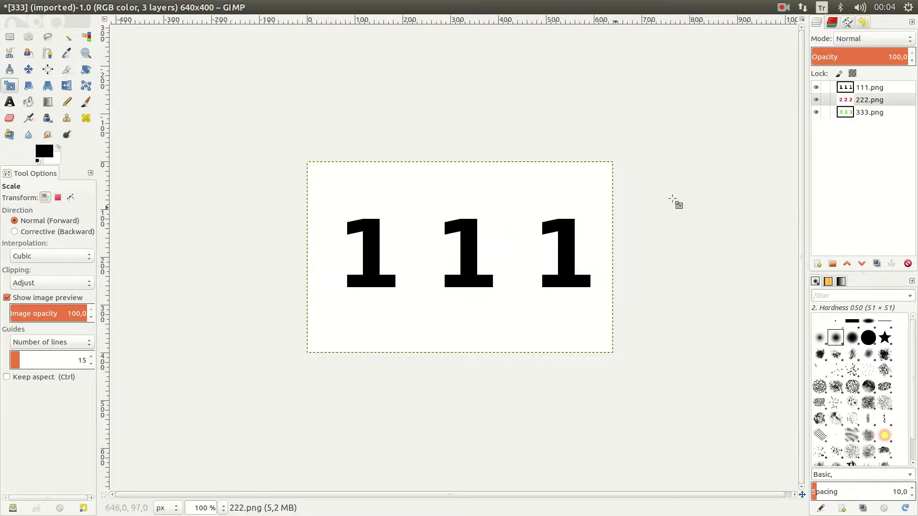
pyautogui.press('ctrl')
# Move 111.png to the bottom of the stack and hide the 222 and 333 layers.
pyautogui.click(871, 88)
pyautogui.moveTo(871, 88); pyautogui.dragTo(877, 119)
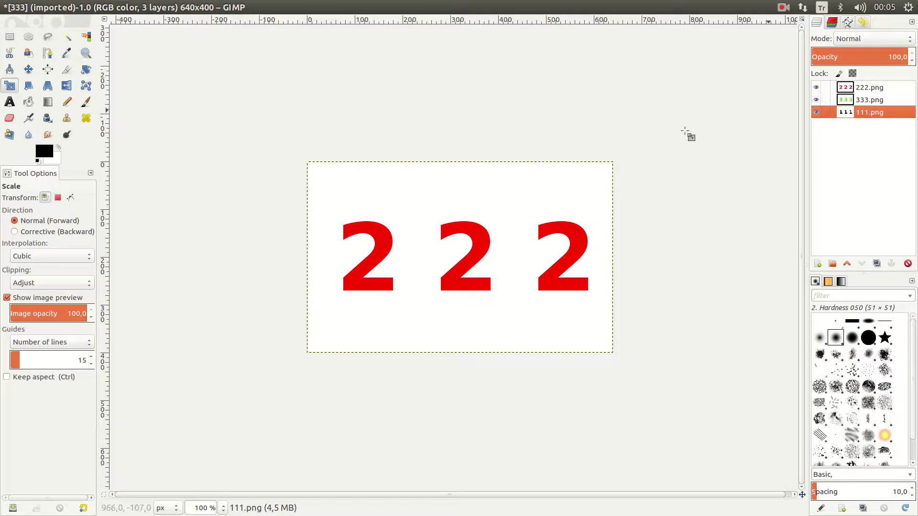
pyautogui.click(816, 87)
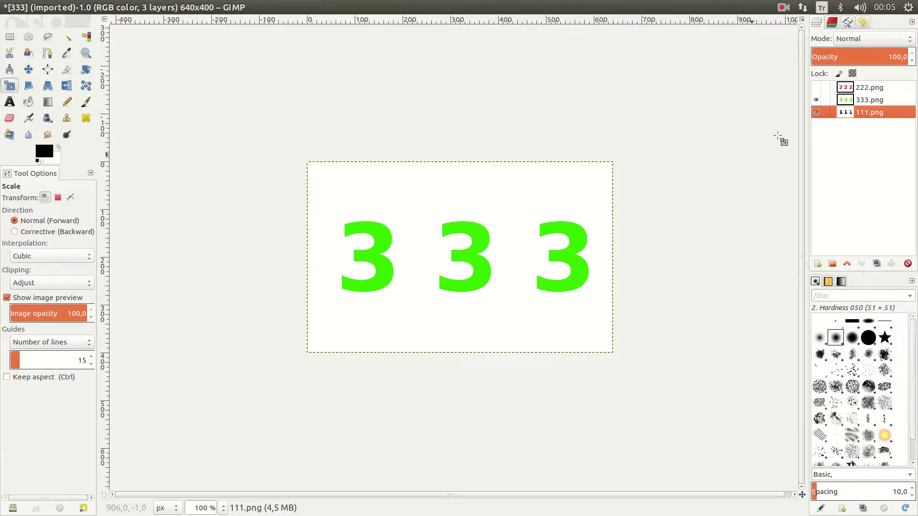
pyautogui.click(817, 99)
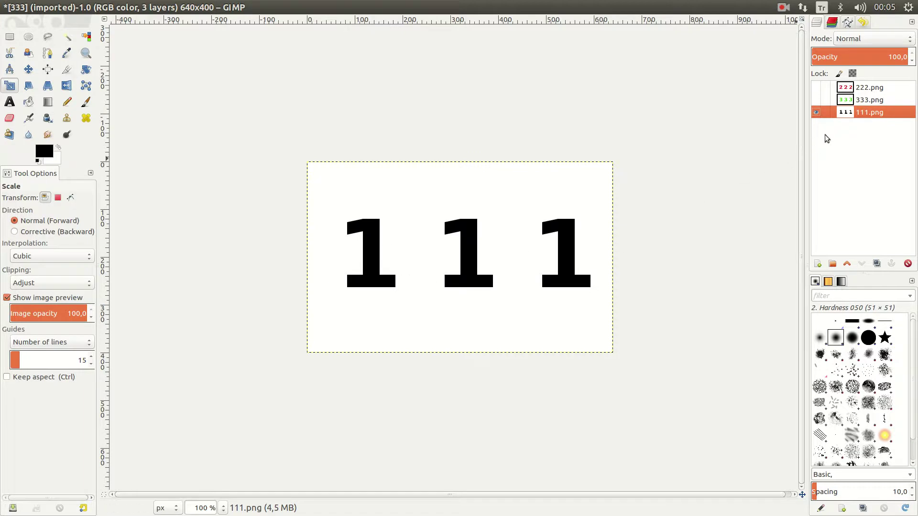
# Toggle layer eye icons, ending with 333.png and 111.png visible and 222.png hidden.
pyautogui.click(816, 112)
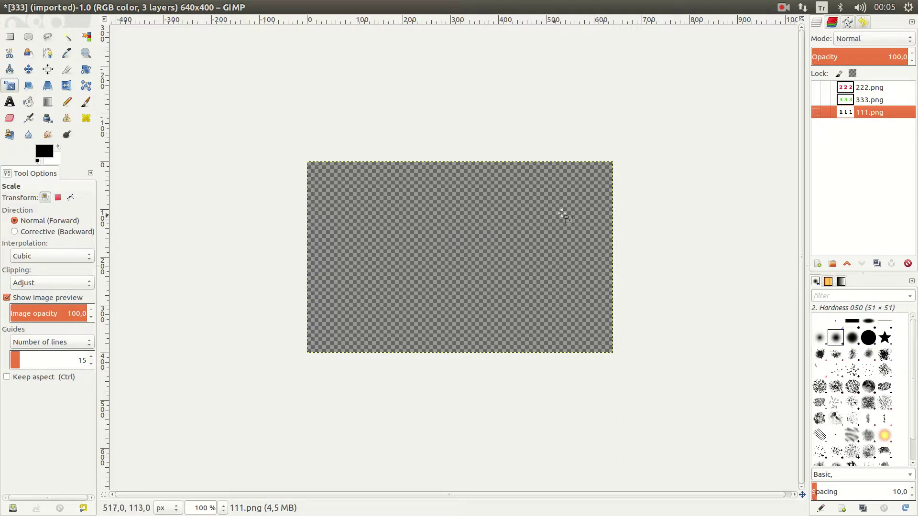
pyautogui.click(815, 113)
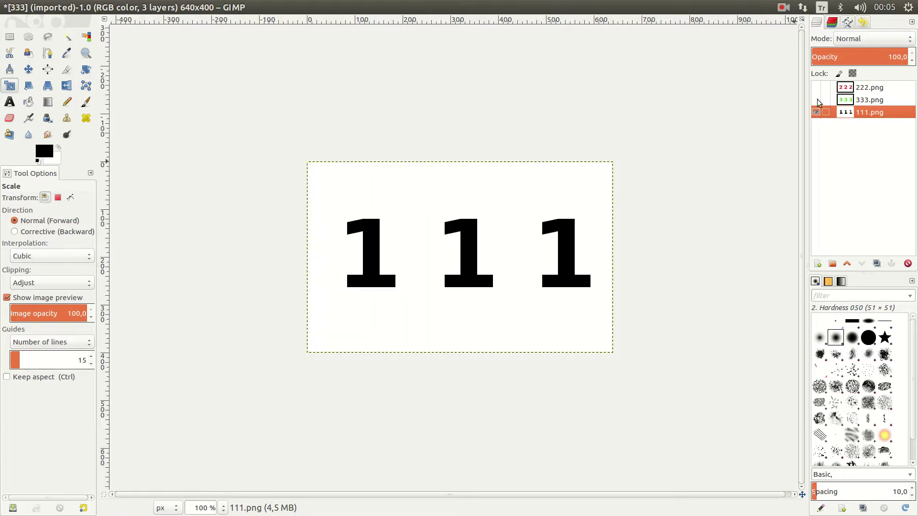
pyautogui.click(817, 98)
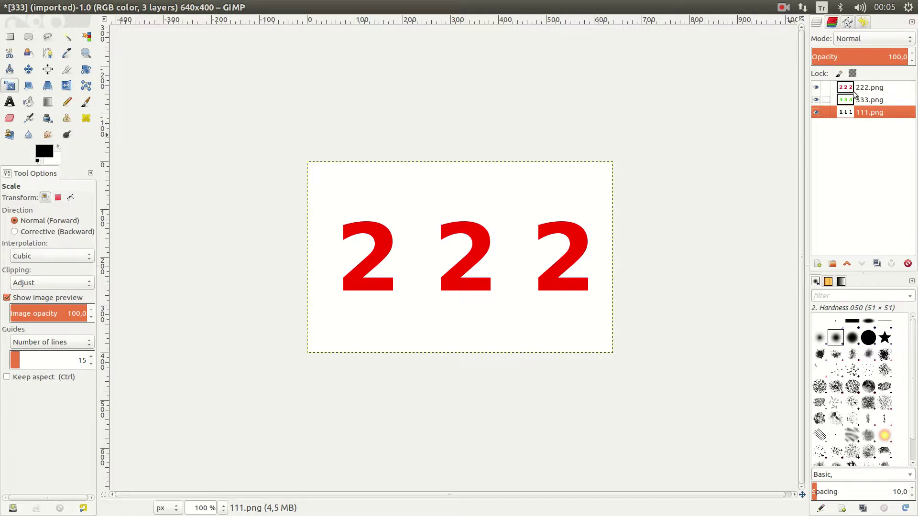
pyautogui.click(815, 87)
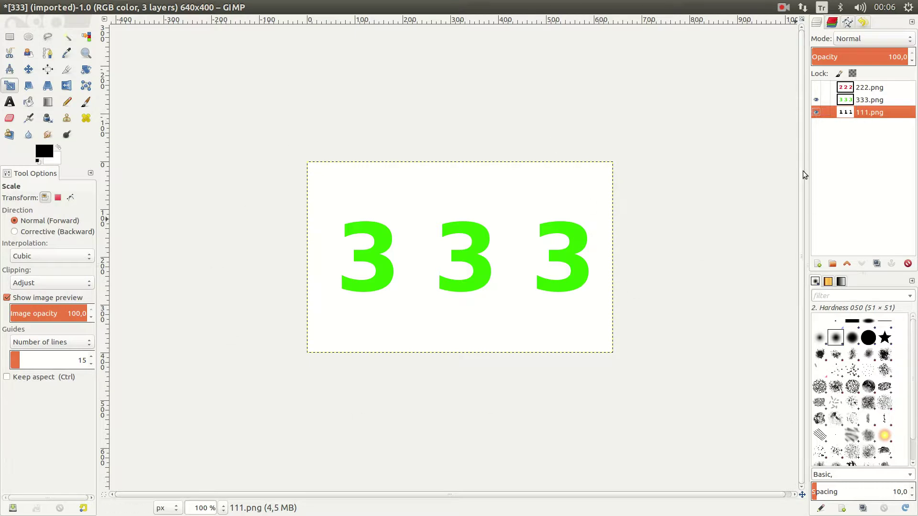
pyautogui.click(816, 99)
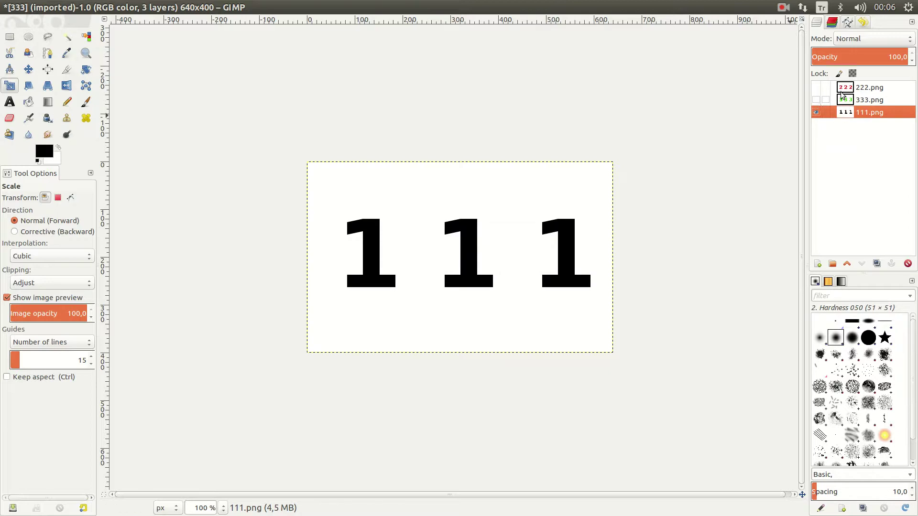
pyautogui.click(816, 100)
pyautogui.click(815, 109)
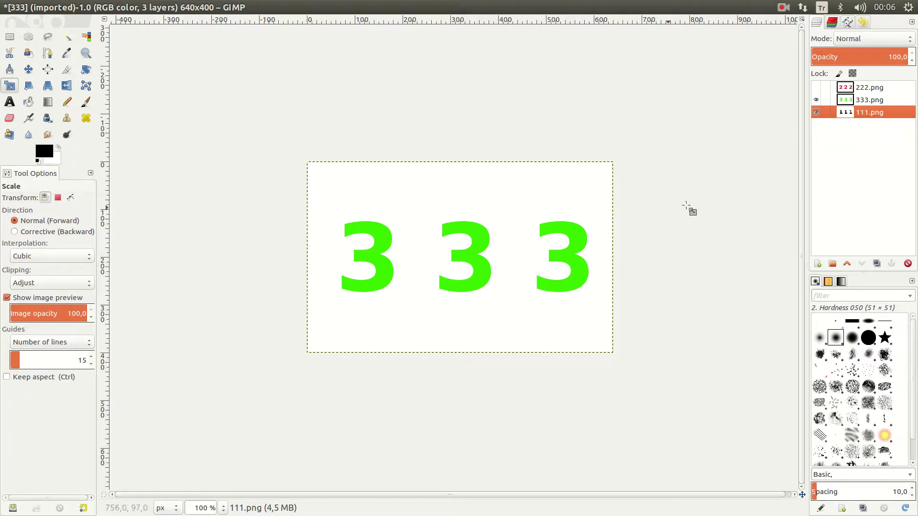
pyautogui.click(816, 112)
# Set the 333.png layer's opacity to 59.3 and make the red 222.png layer visible again.
pyautogui.click(871, 99)
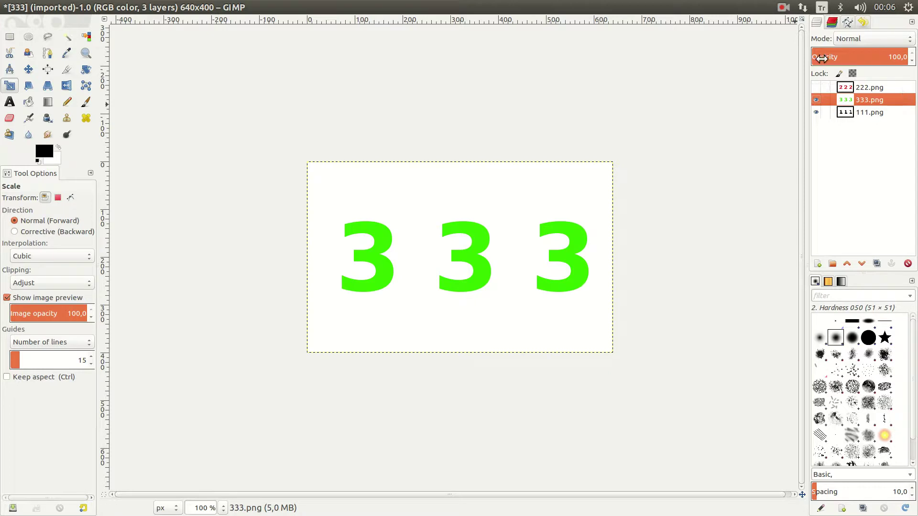
pyautogui.moveTo(899, 55); pyautogui.dragTo(807, 54)
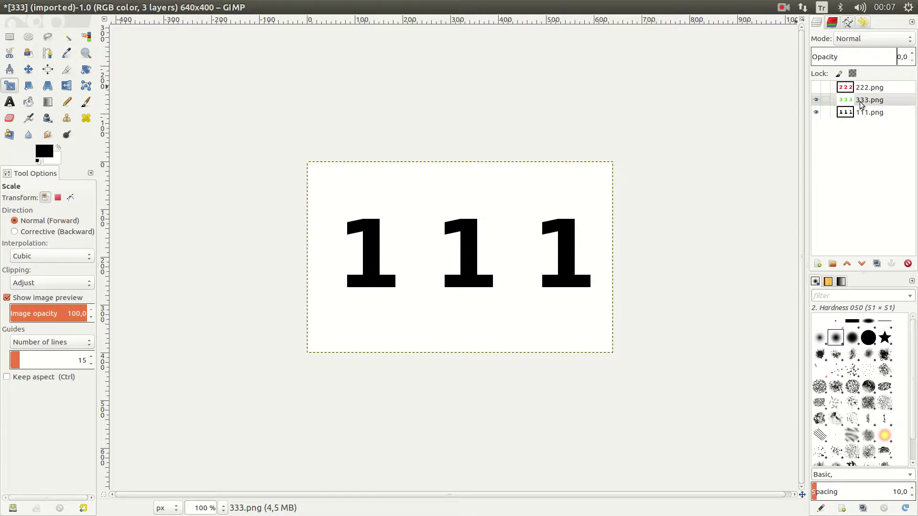
pyautogui.click(816, 102)
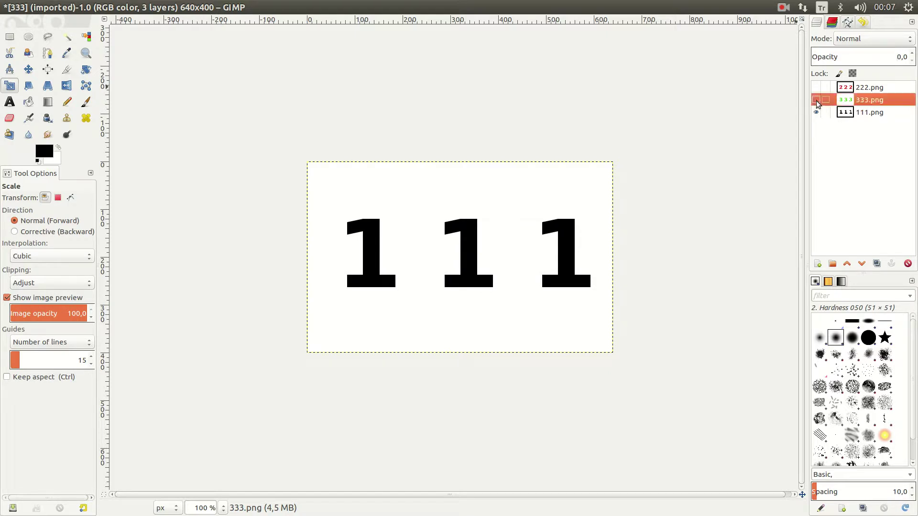
pyautogui.click(817, 102)
pyautogui.click(816, 100)
pyautogui.click(816, 101)
pyautogui.moveTo(818, 57); pyautogui.dragTo(868, 61)
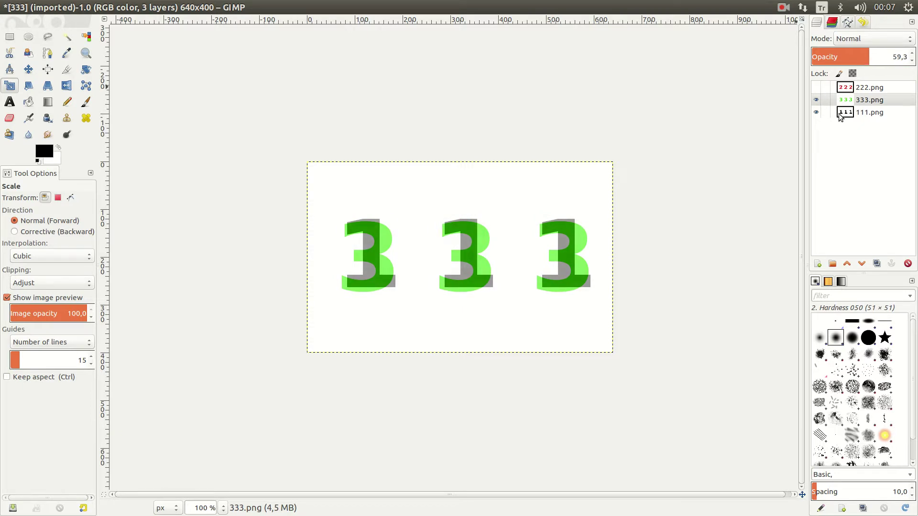
pyautogui.click(815, 87)
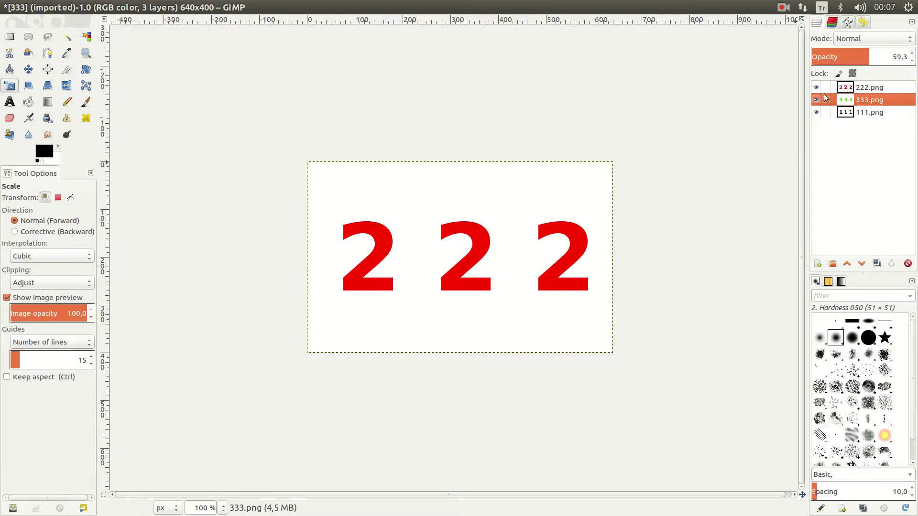
# Lower the 222.png layer's opacity to about 49.5, then make 111.png the active layer.
pyautogui.click(868, 88)
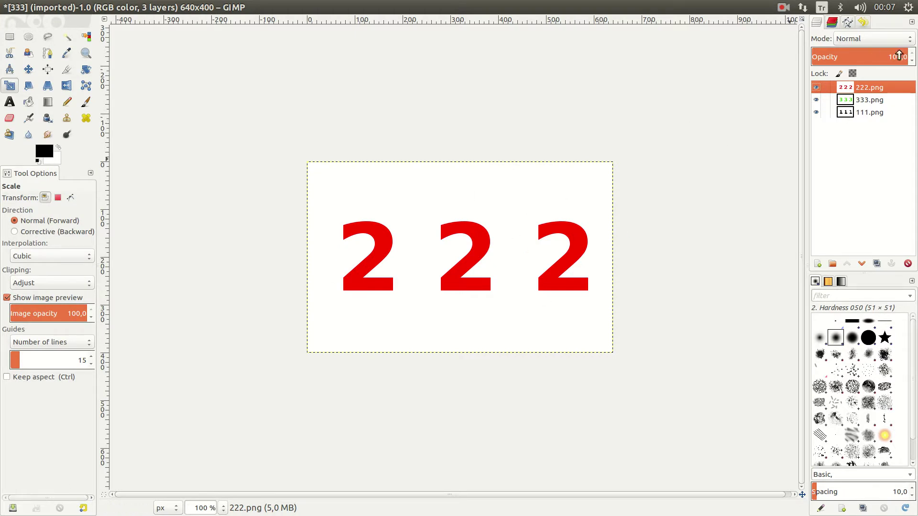
pyautogui.moveTo(899, 55); pyautogui.dragTo(858, 54)
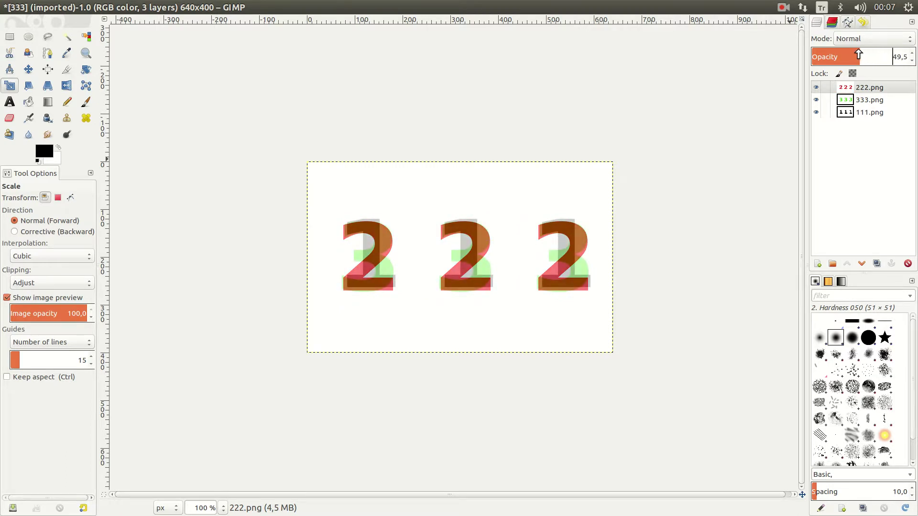
pyautogui.click(864, 114)
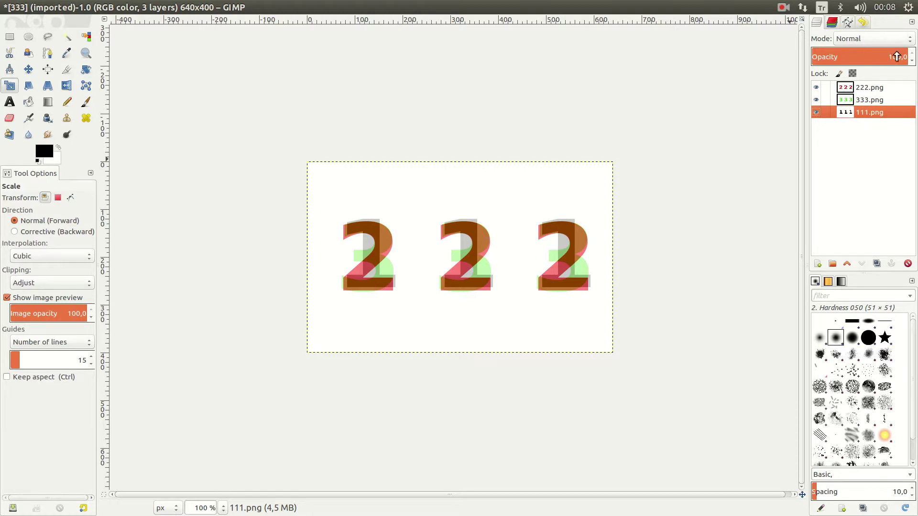
pyautogui.moveTo(896, 56); pyautogui.dragTo(816, 54)
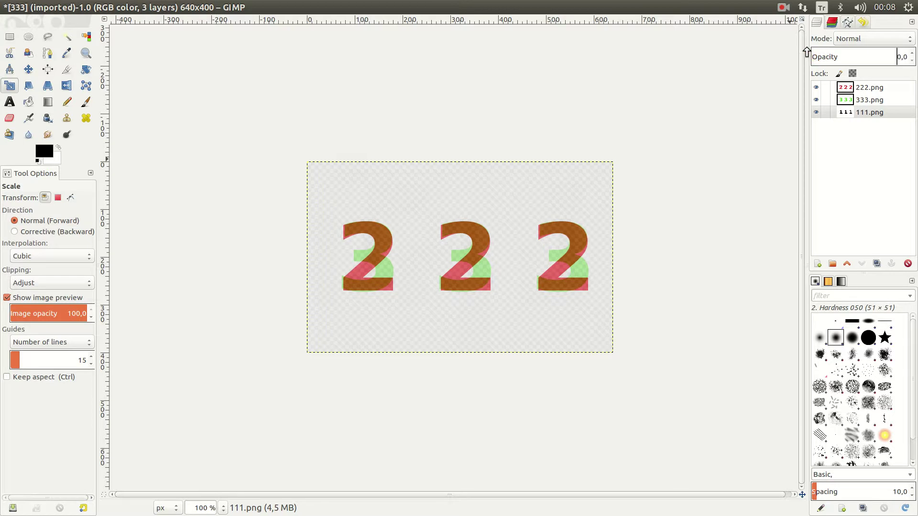
pyautogui.moveTo(816, 53); pyautogui.dragTo(915, 60)
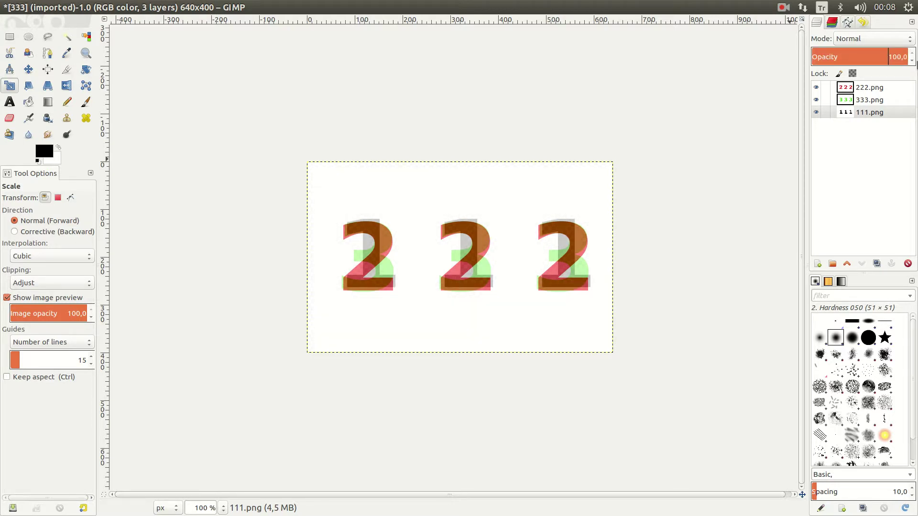
pyautogui.click(863, 101)
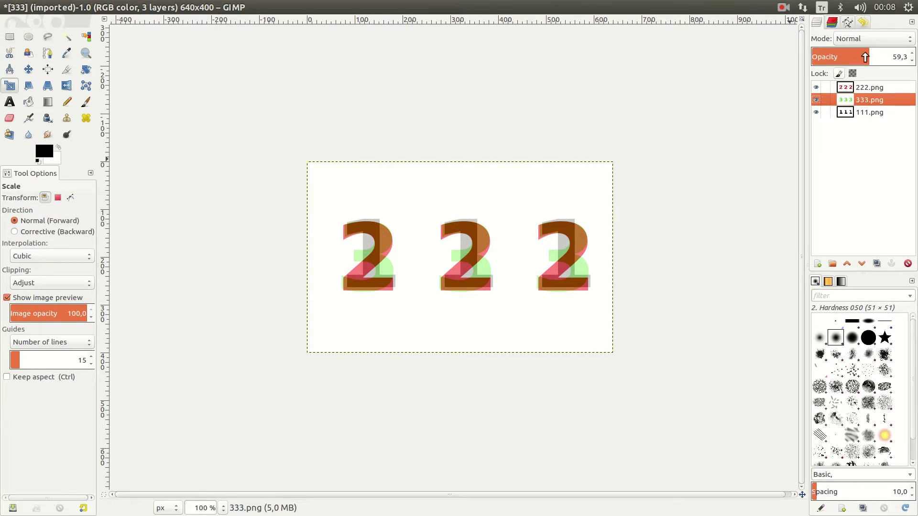
pyautogui.click(865, 88)
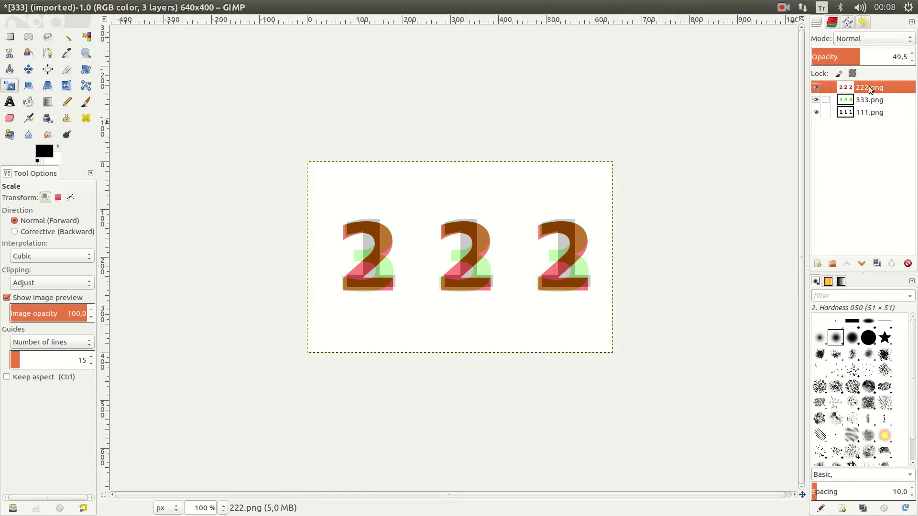
# Hide 222.png and adjust 333.png's opacity, finishing at full 100 opacity.
pyautogui.click(816, 88)
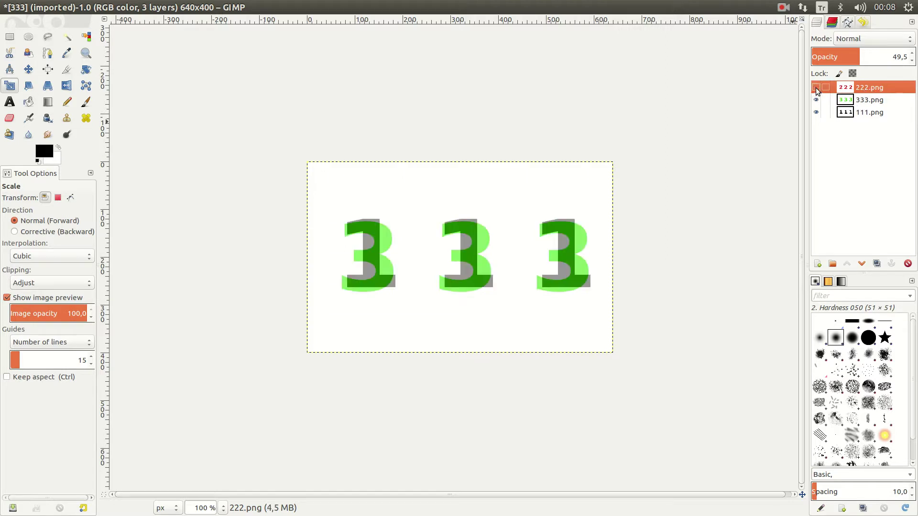
pyautogui.click(868, 101)
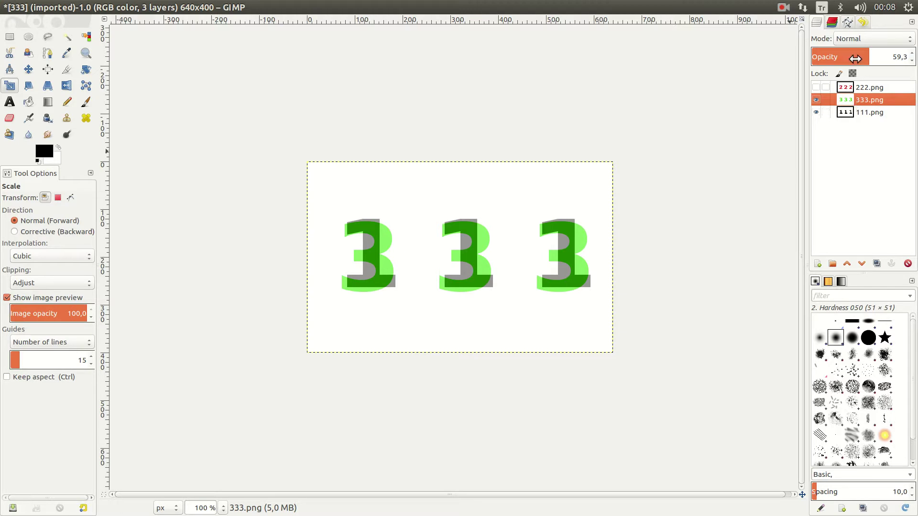
pyautogui.moveTo(855, 58); pyautogui.dragTo(914, 58)
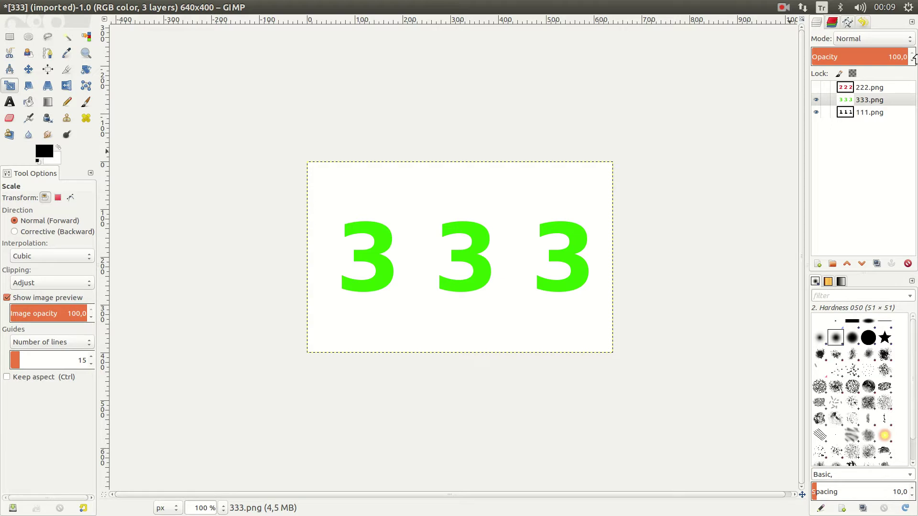
pyautogui.moveTo(913, 57); pyautogui.dragTo(863, 56)
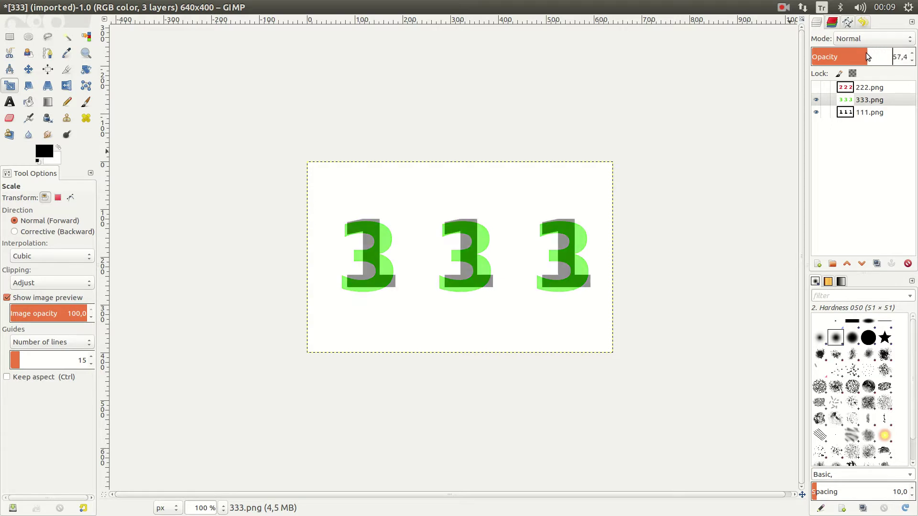
pyautogui.moveTo(859, 53); pyautogui.dragTo(860, 53)
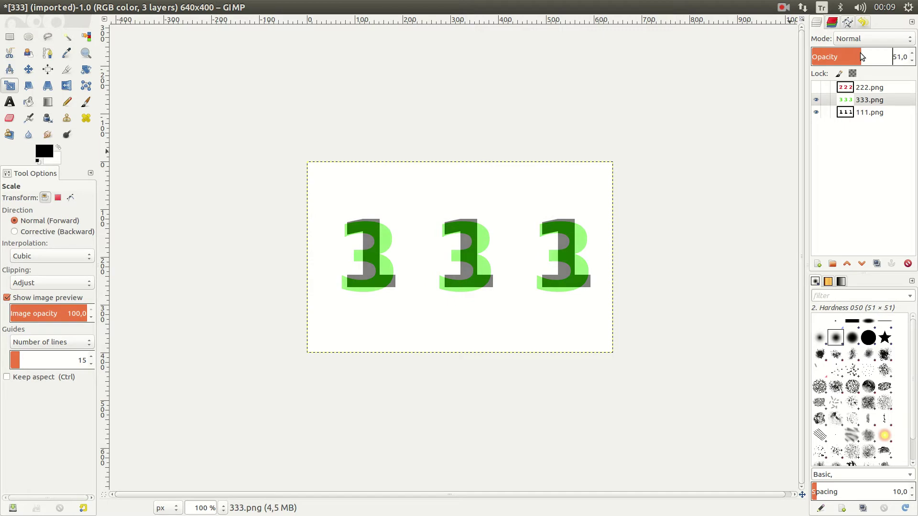
pyautogui.moveTo(862, 54); pyautogui.dragTo(913, 57)
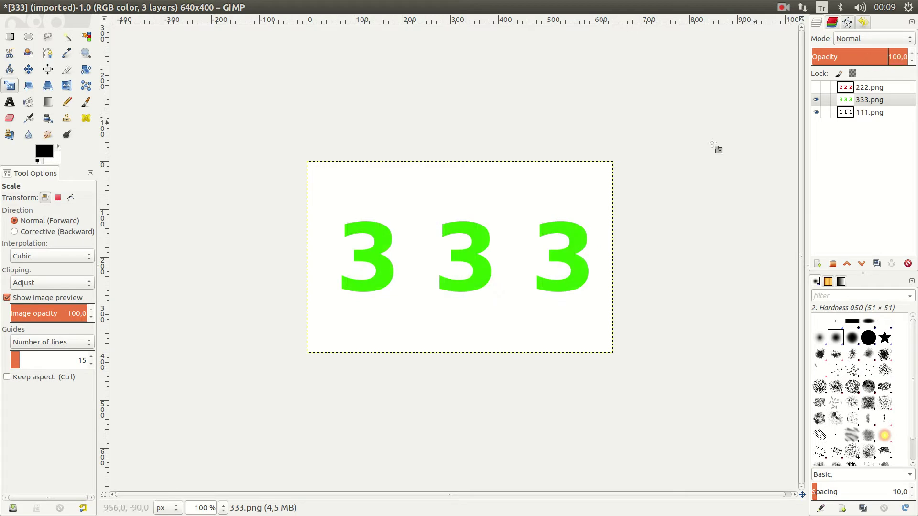
pyautogui.click(861, 104)
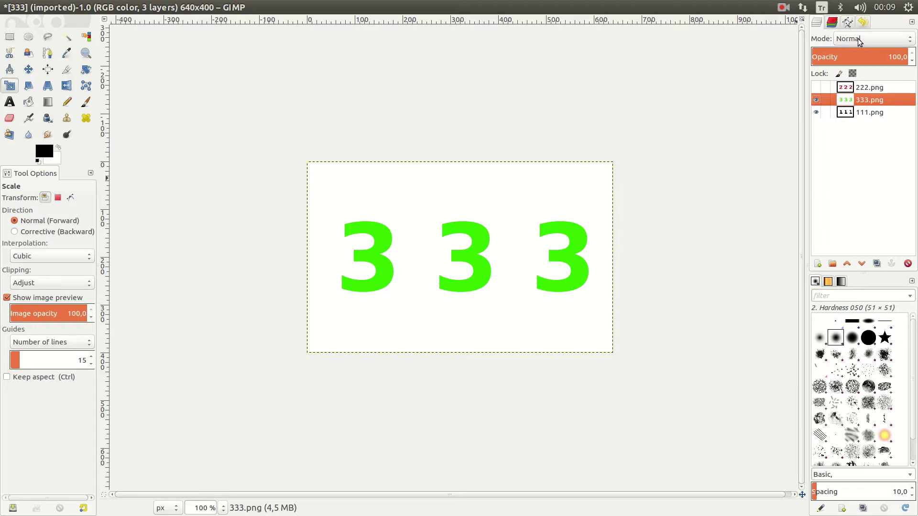
# Set the 333.png layer to Multiply and fade its opacity down and back up.
pyautogui.click(859, 41)
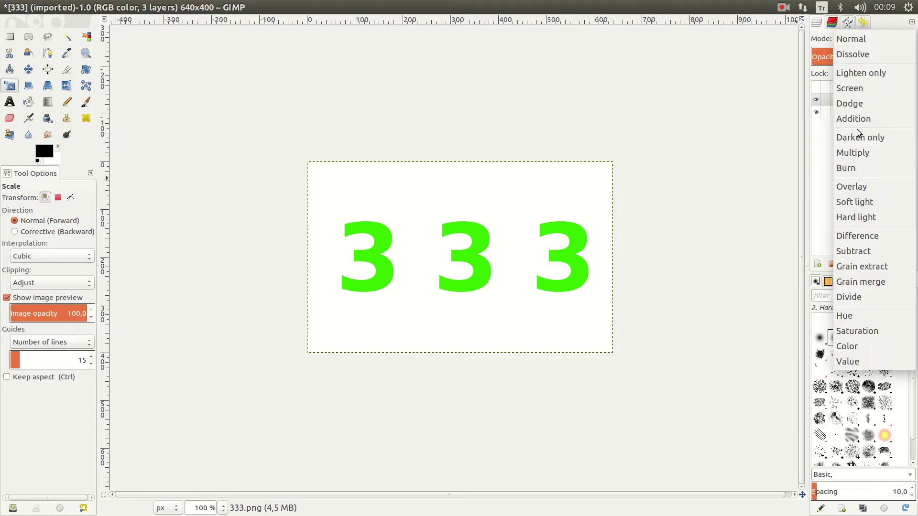
pyautogui.click(860, 159)
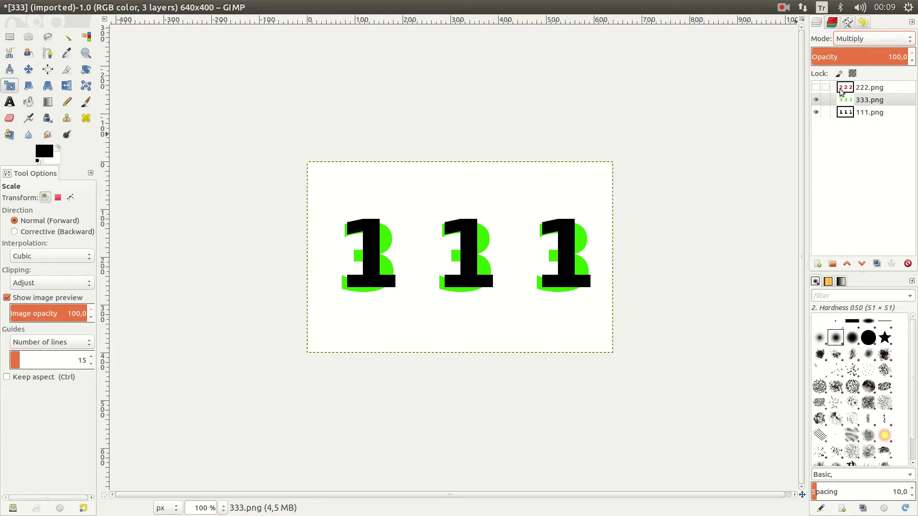
pyautogui.moveTo(895, 56); pyautogui.dragTo(811, 60)
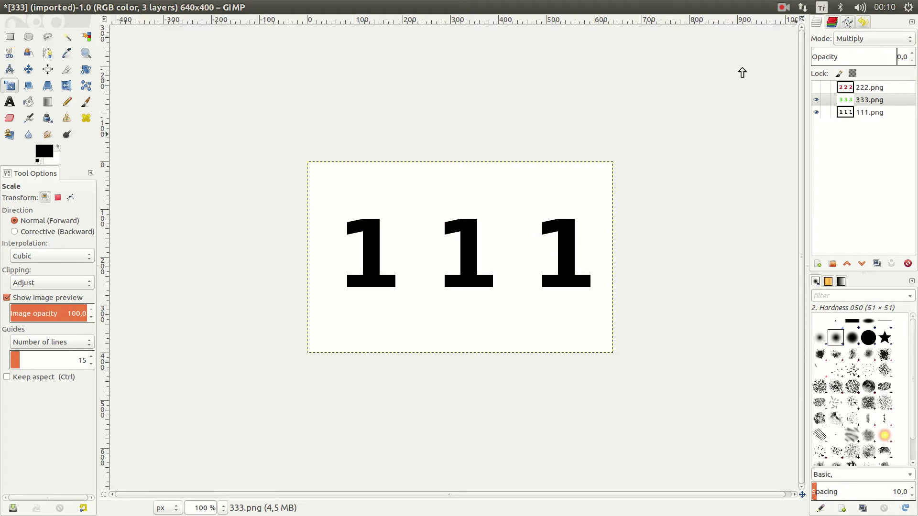
pyautogui.moveTo(815, 58); pyautogui.dragTo(915, 54)
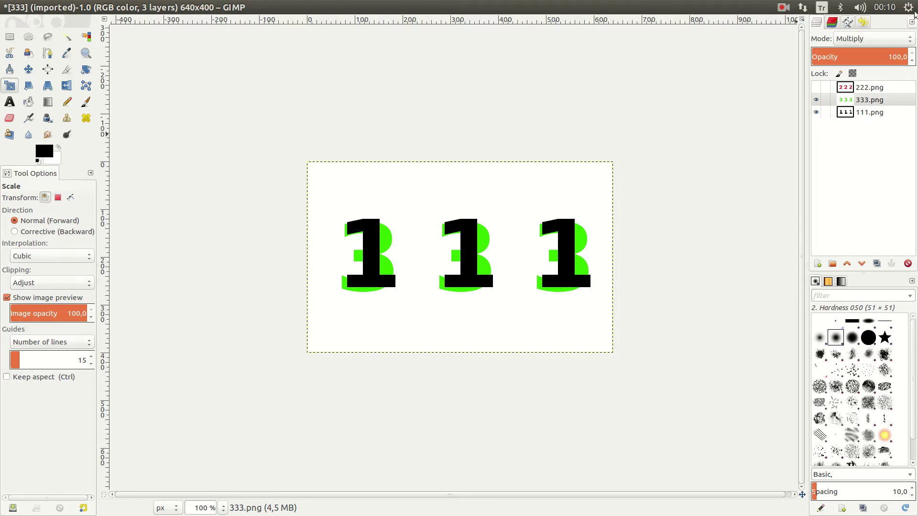
# Switch the 333.png layer's mode to Burn, then back to Normal.
pyautogui.click(862, 41)
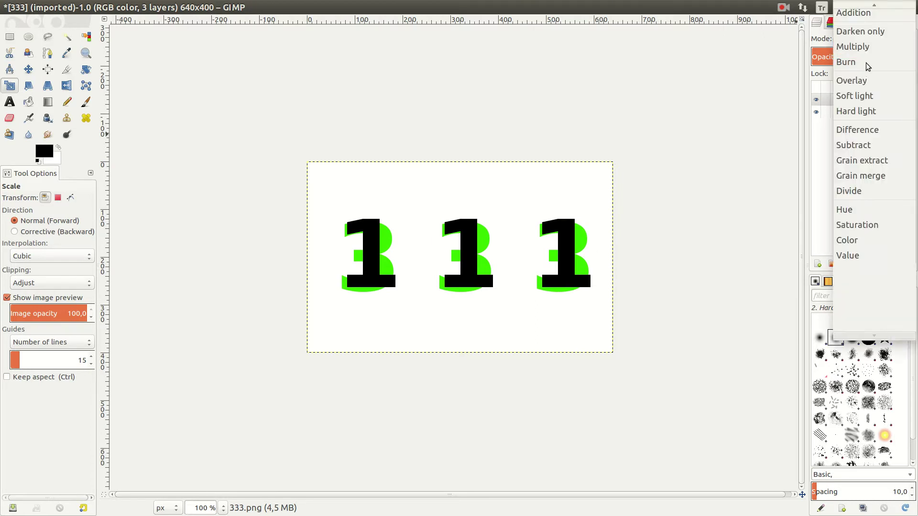
pyautogui.click(865, 62)
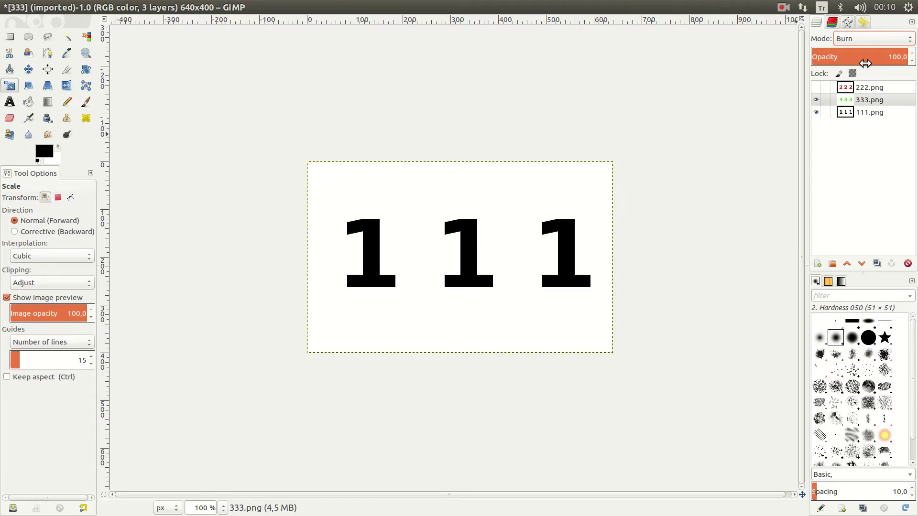
pyautogui.click(868, 39)
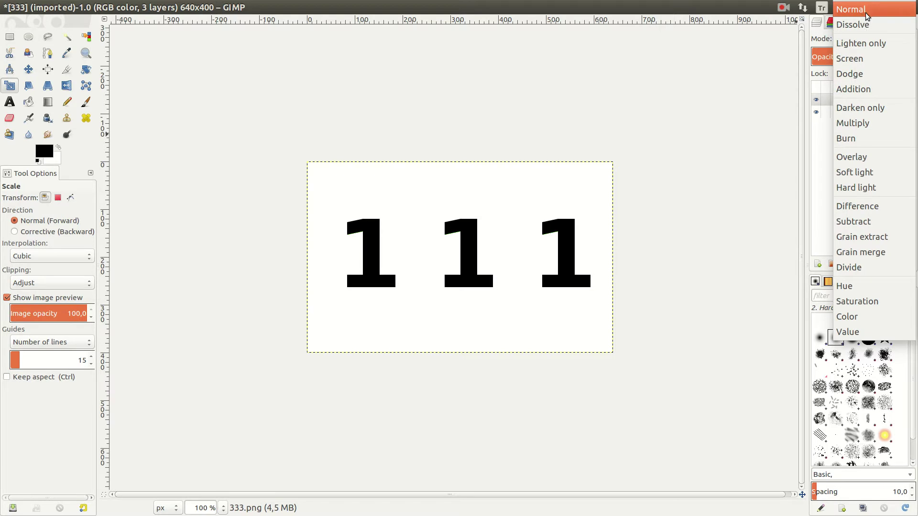
pyautogui.click(865, 12)
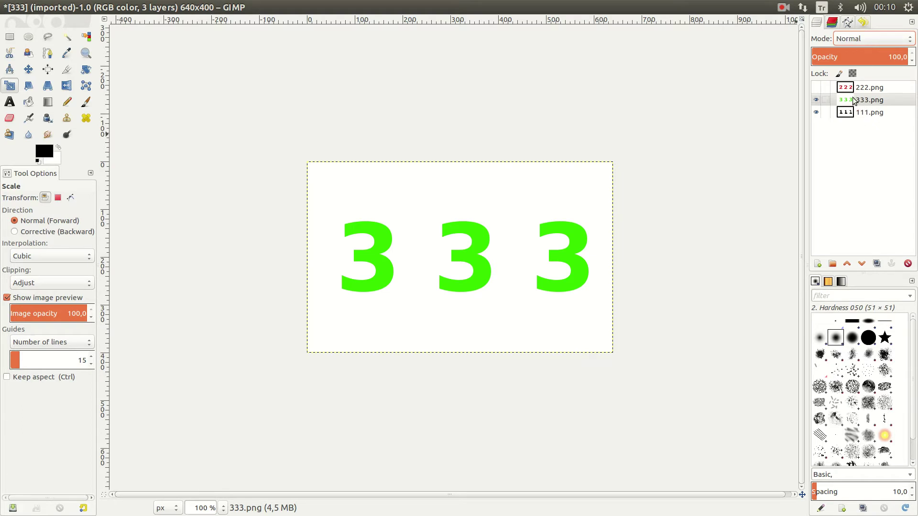
# Try Dissolve, Lighten only, Screen, Addition and Darken only blend modes on the 333 layer.
pyautogui.click(852, 36)
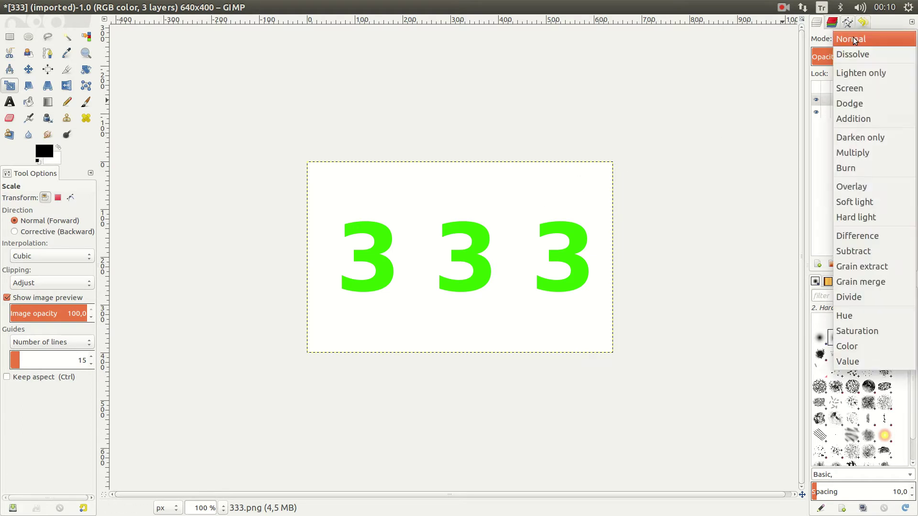
pyautogui.click(852, 57)
pyautogui.click(859, 37)
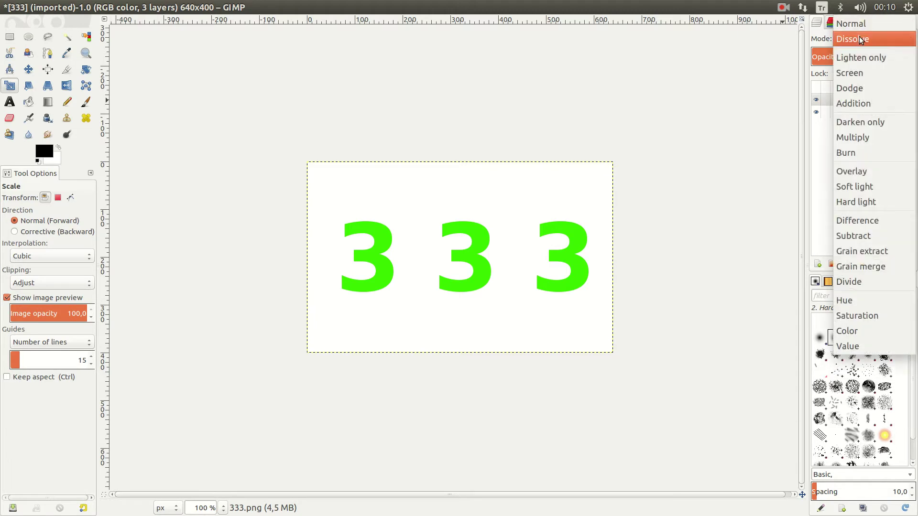
pyautogui.click(854, 56)
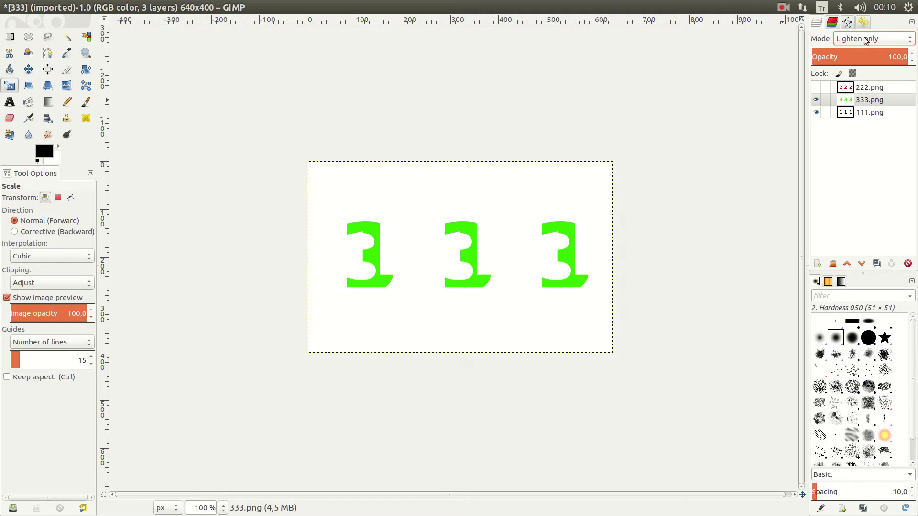
pyautogui.click(860, 39)
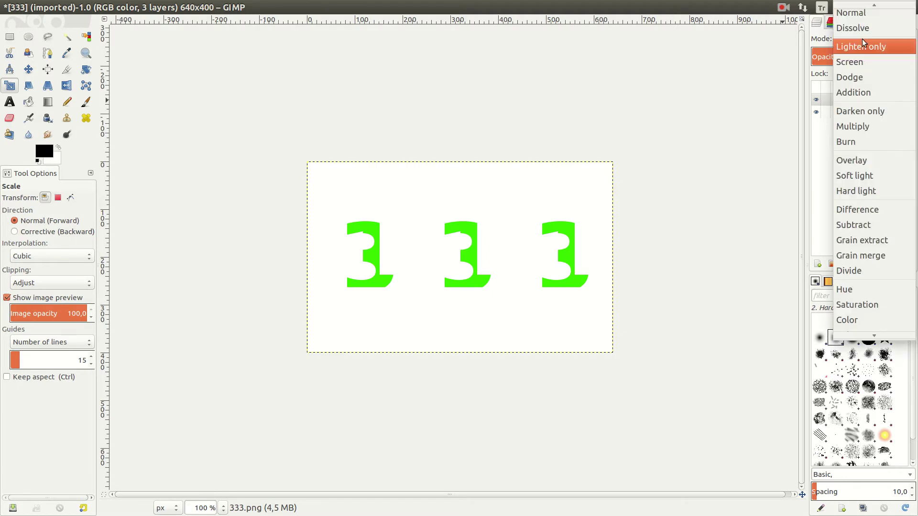
pyautogui.click(859, 59)
pyautogui.click(864, 38)
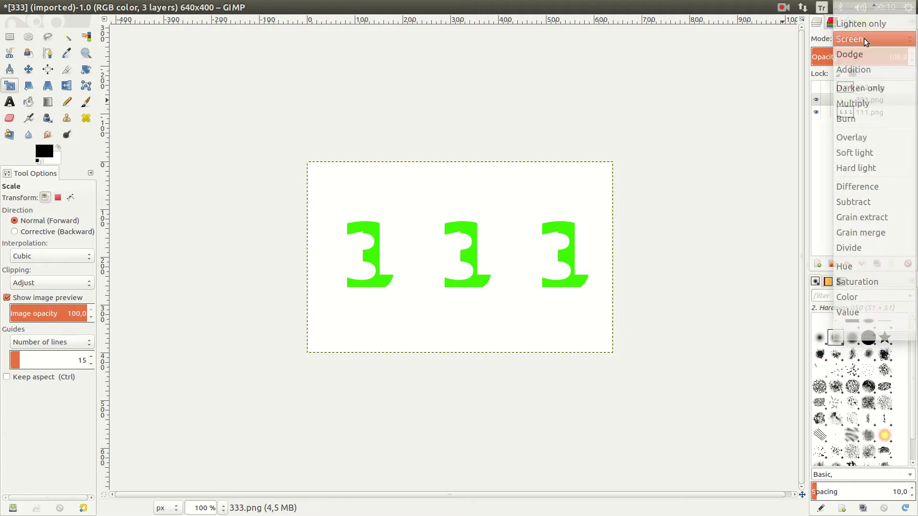
pyautogui.click(861, 67)
pyautogui.click(861, 41)
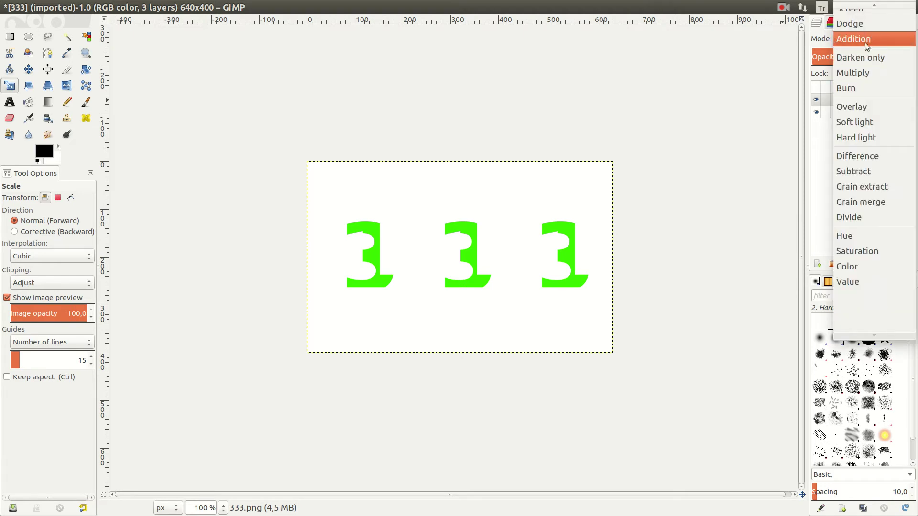
pyautogui.click(864, 58)
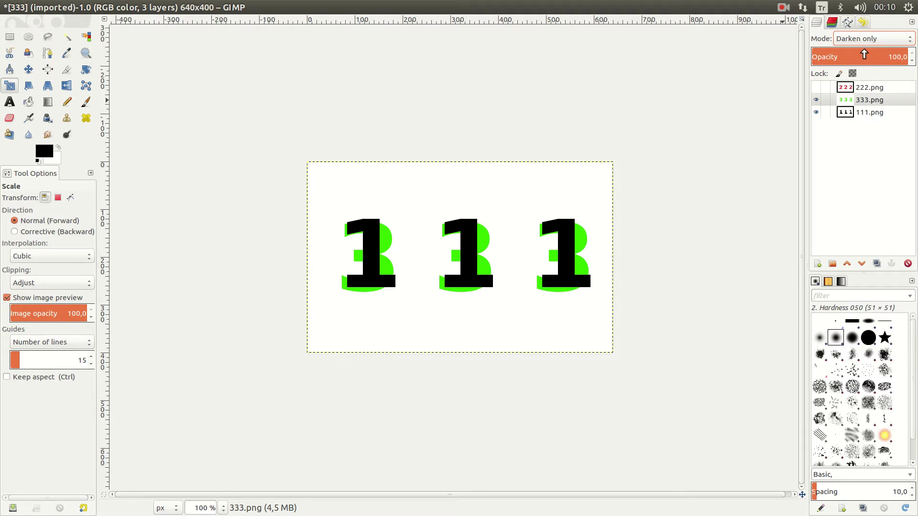
# Try Multiply, Burn, Overlay and Soft light on the 333 layer, ending on Hard light.
pyautogui.click(863, 39)
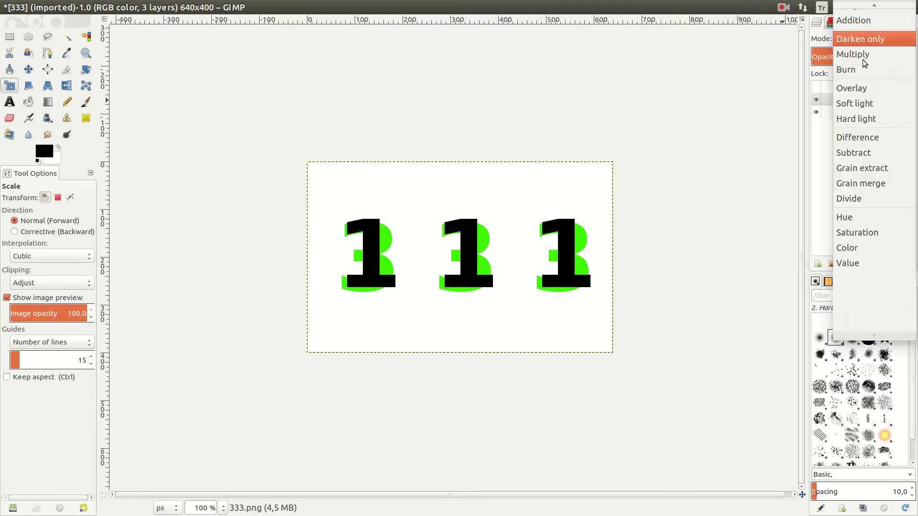
pyautogui.click(864, 55)
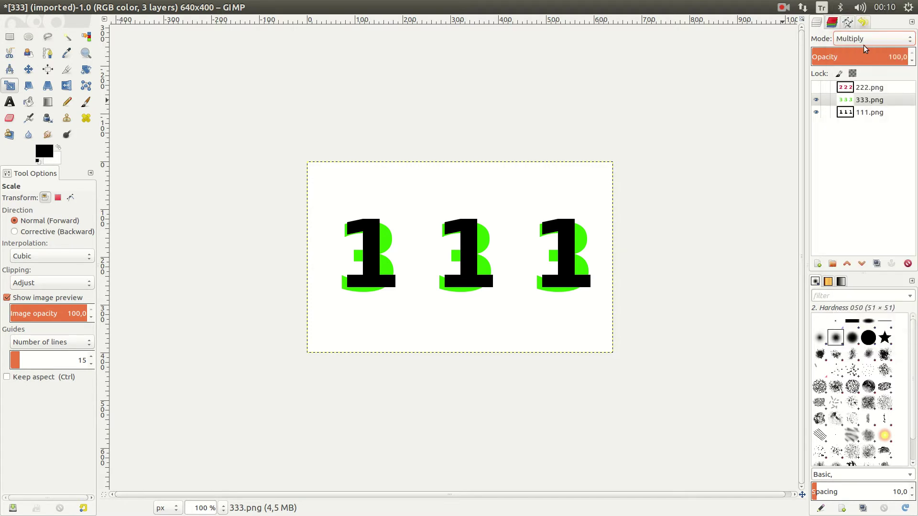
pyautogui.click(864, 38)
pyautogui.click(862, 51)
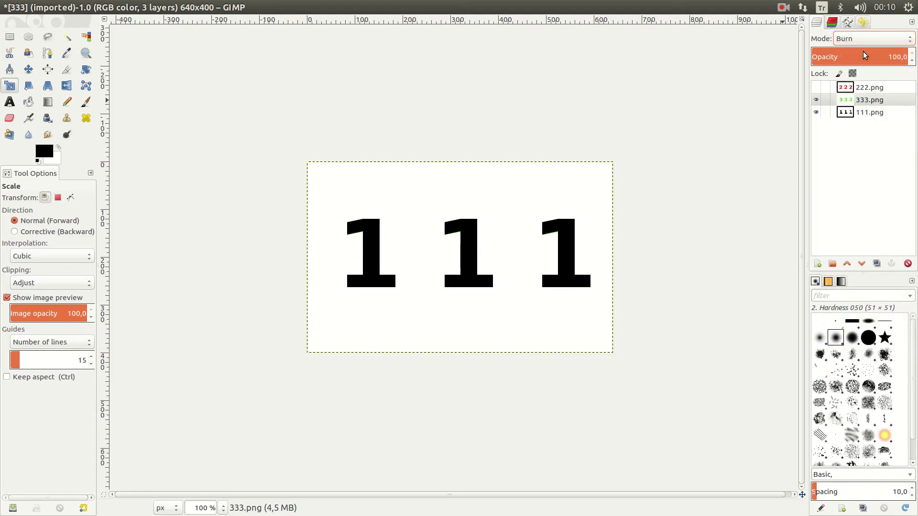
pyautogui.click(866, 38)
pyautogui.click(865, 56)
pyautogui.click(865, 41)
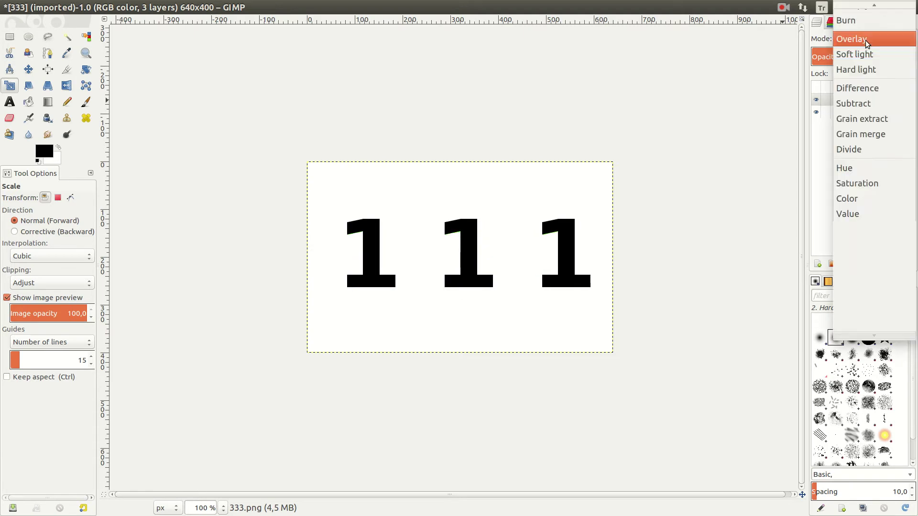
pyautogui.click(864, 55)
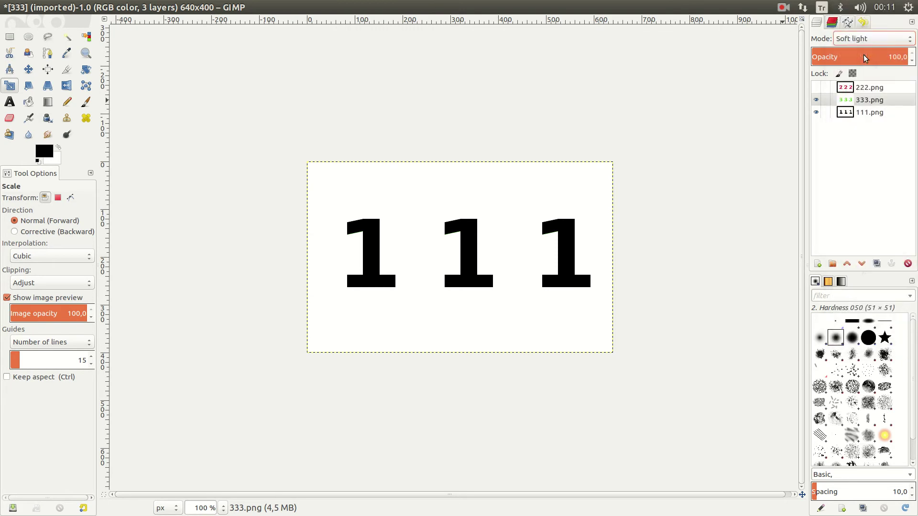
pyautogui.click(865, 41)
pyautogui.click(864, 54)
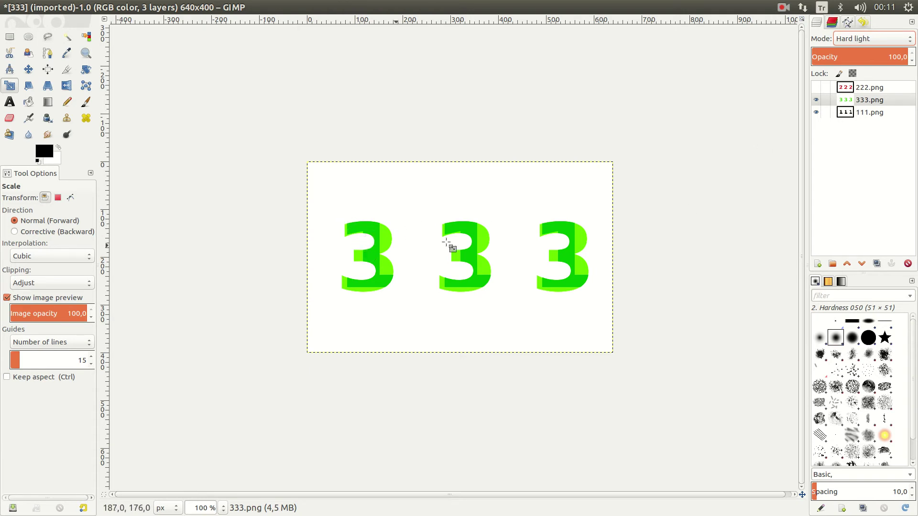
# Preview Difference mode on the 333 layer, then return it to Normal for solid green 3s.
pyautogui.click(901, 40)
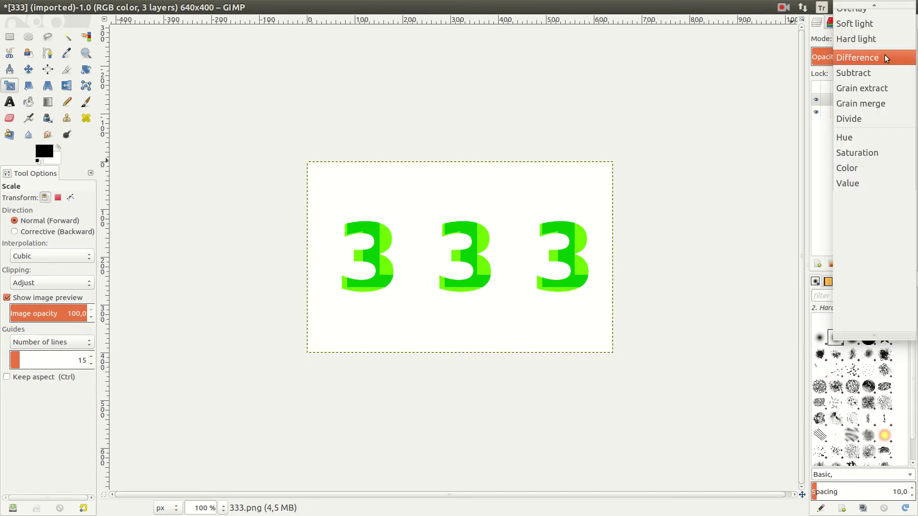
pyautogui.click(884, 55)
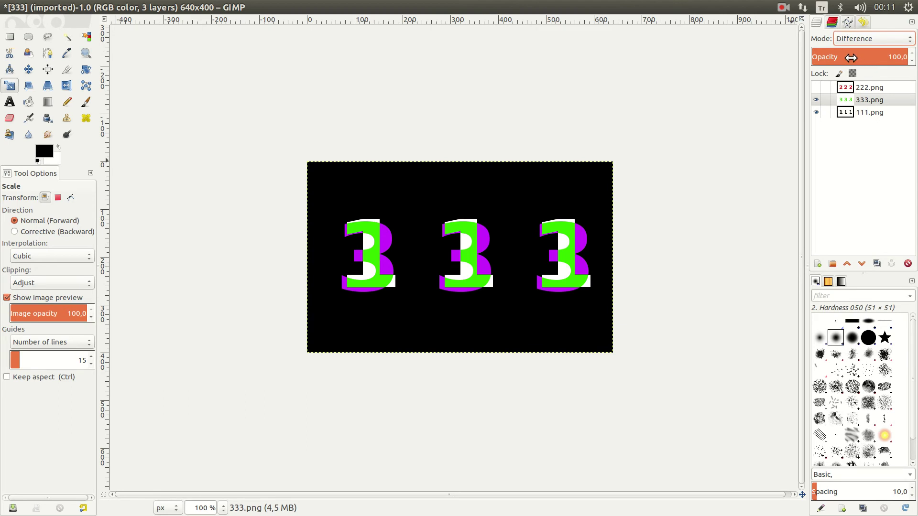
pyautogui.click(866, 38)
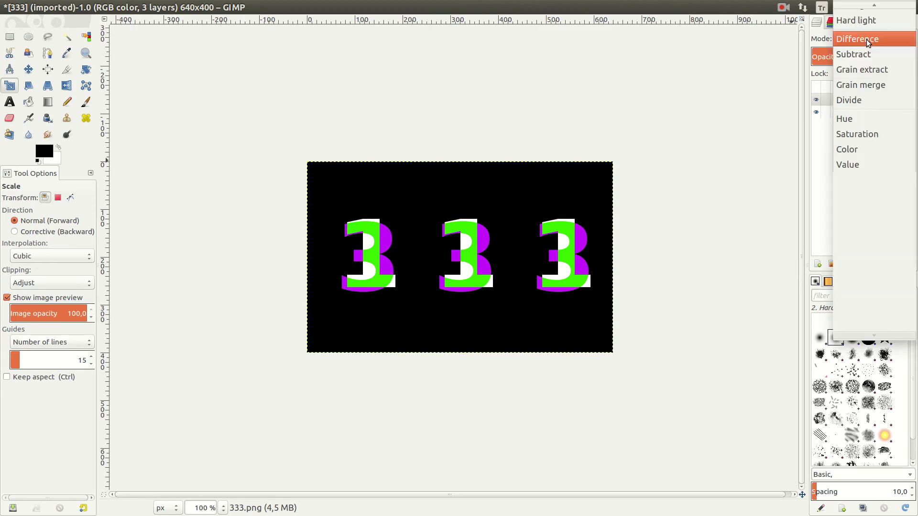
pyautogui.scroll(3, 868, 44)
pyautogui.scroll(2, 868, 44)
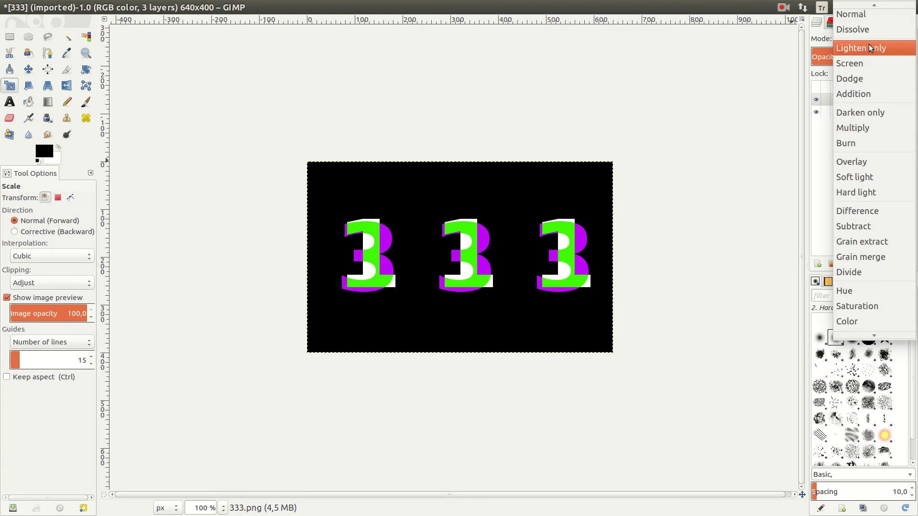
pyautogui.scroll(2, 868, 44)
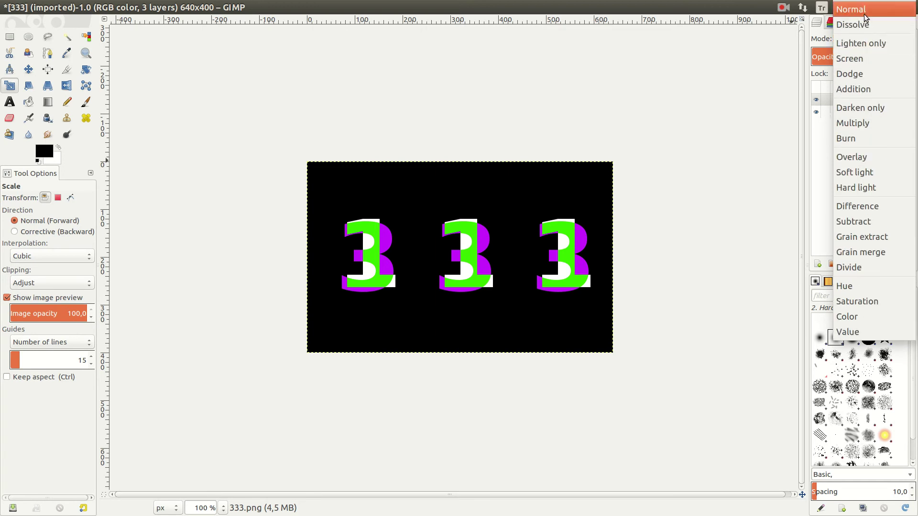
pyautogui.click(864, 13)
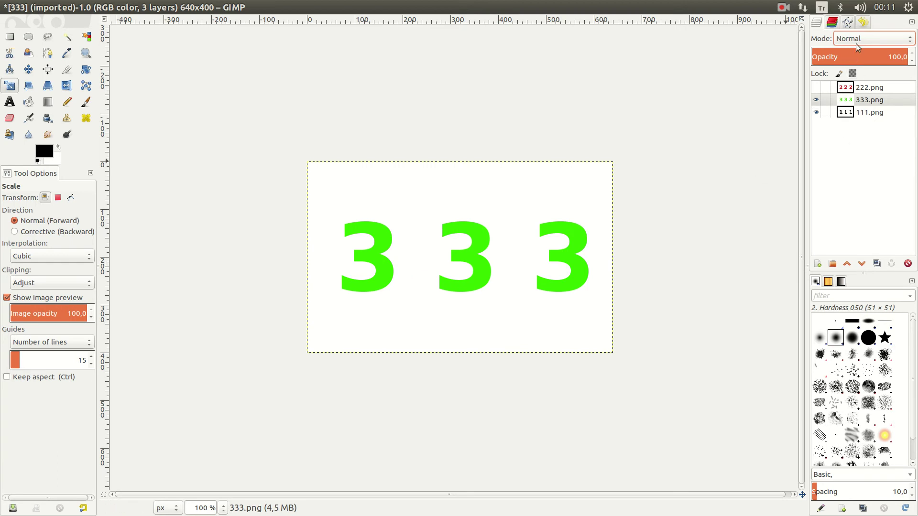
# Make the 222.png layer visible again.
pyautogui.click(817, 87)
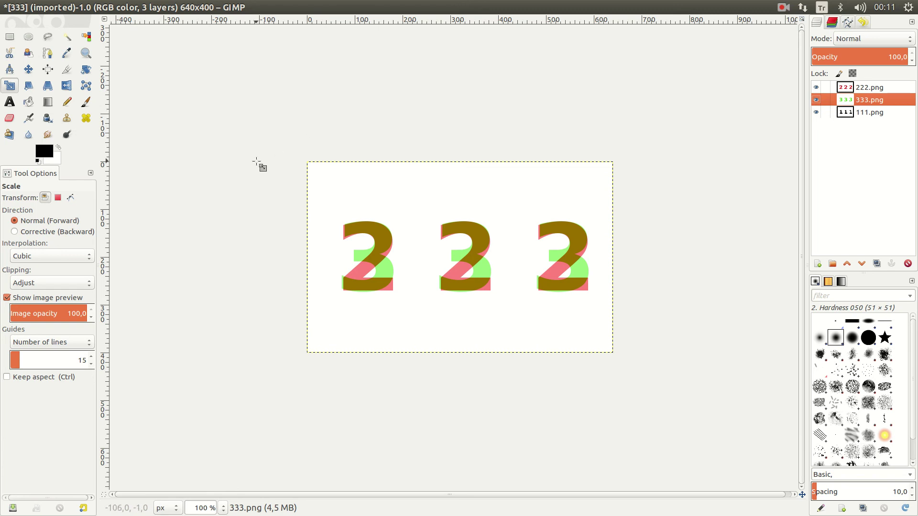
# Bring up the Save Image dialog proposing 333.xcf on the Desktop.
pyautogui.hotkey('ctrl', 's')
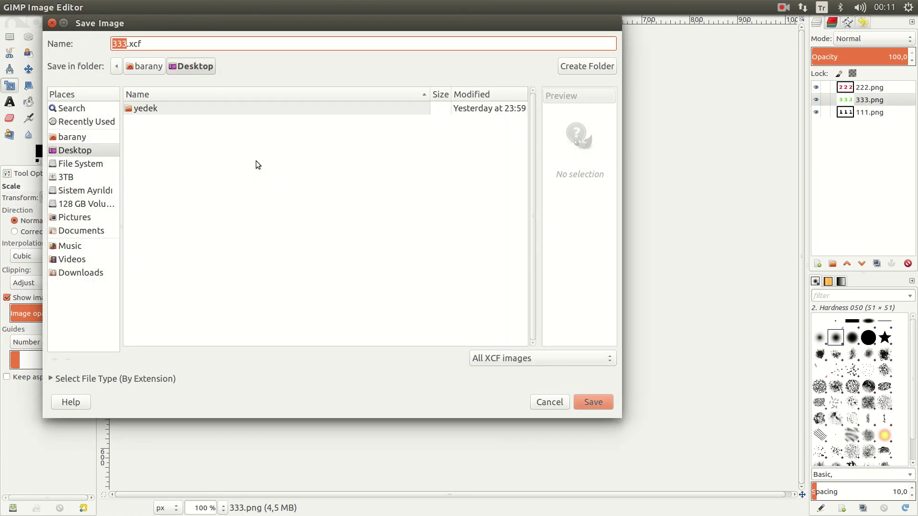